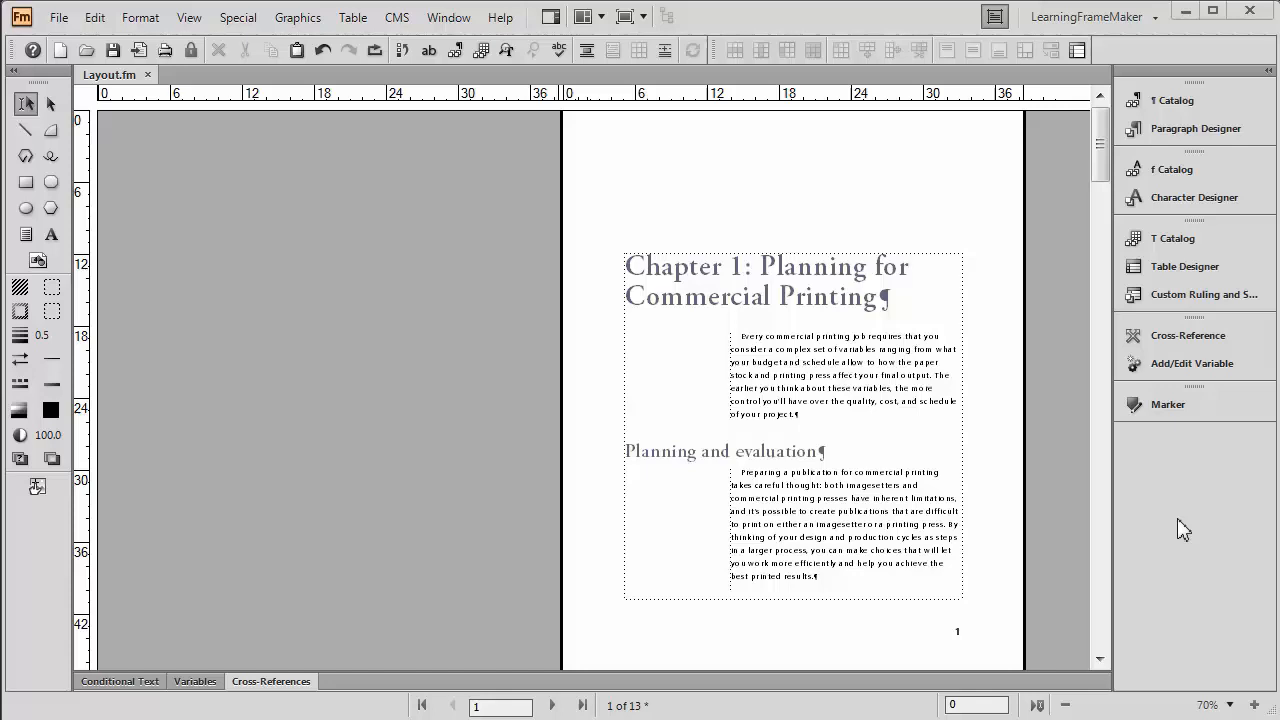
Switch the document to its master pages and go to the Left and Right master pages
left_click(185, 21)
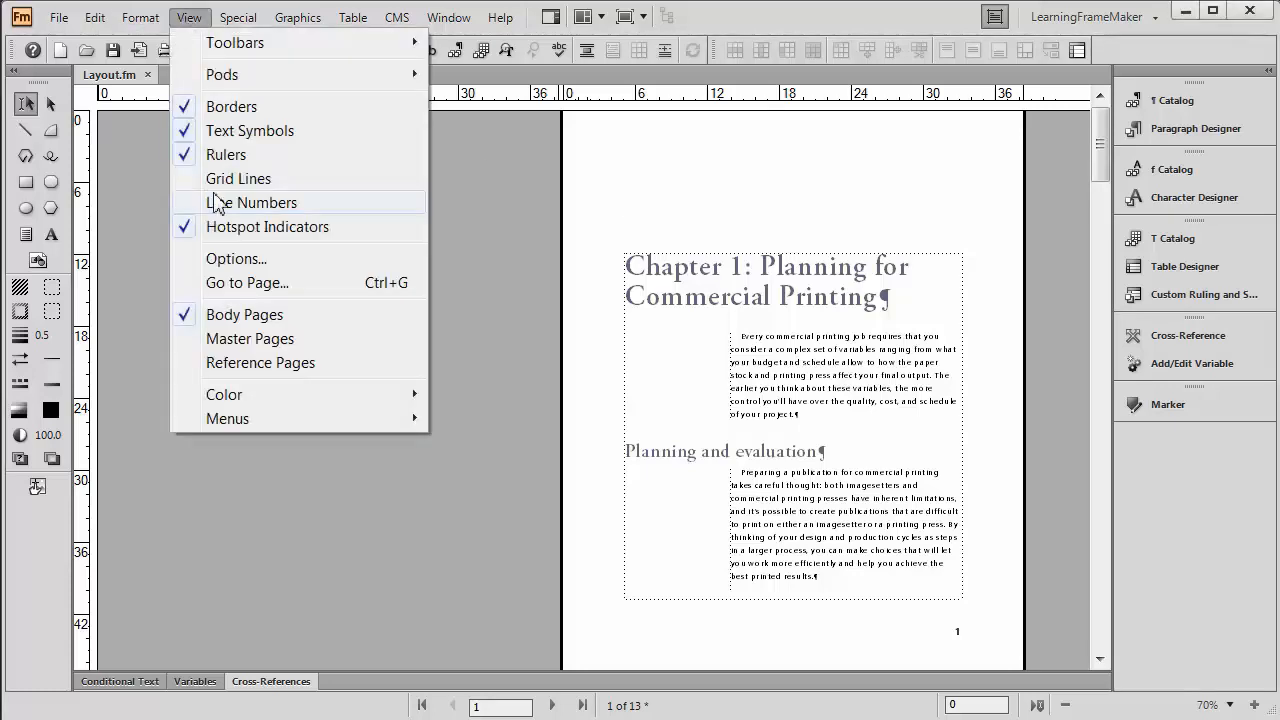
left_click(226, 345)
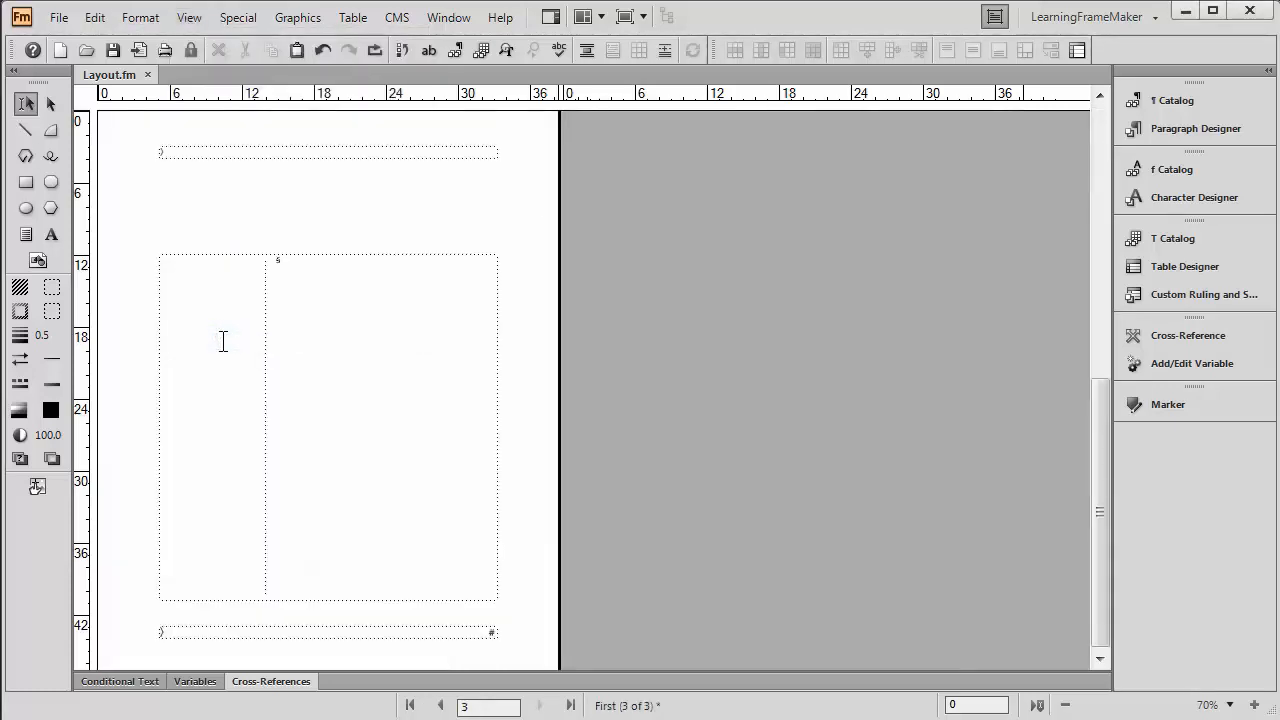
scroll(223, 341, "up", 5)
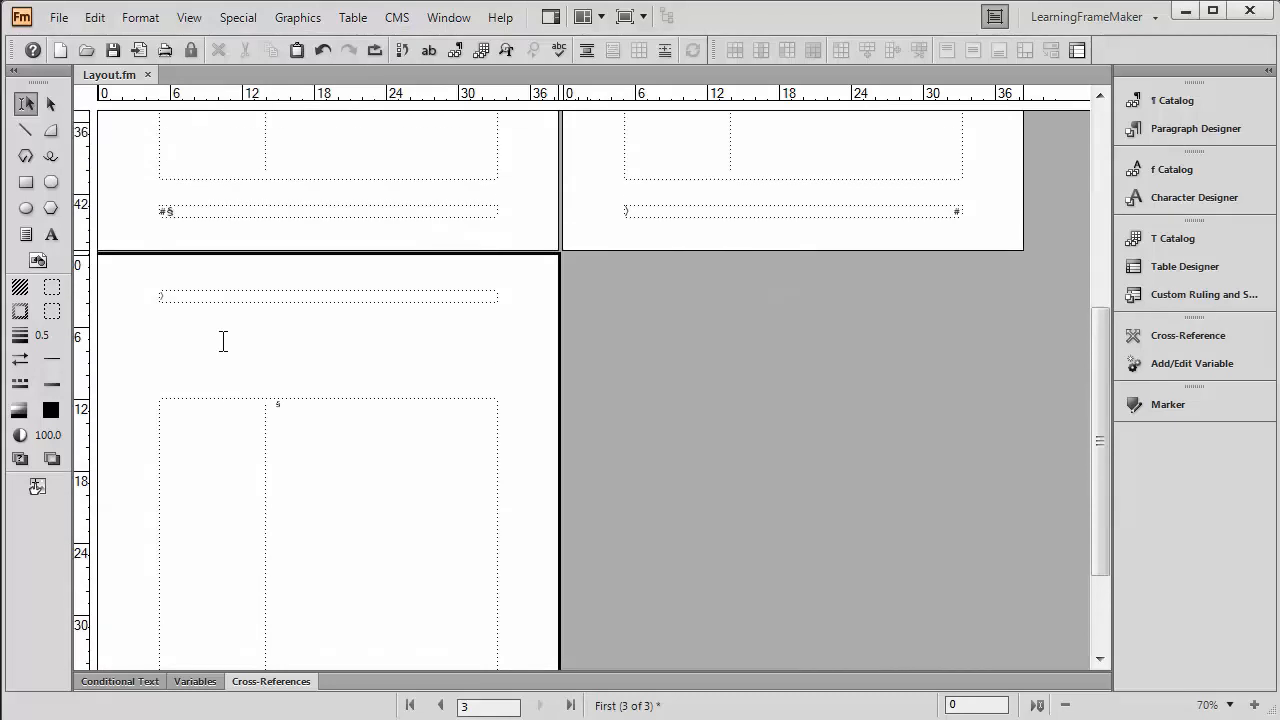
scroll(223, 341, "up", 12)
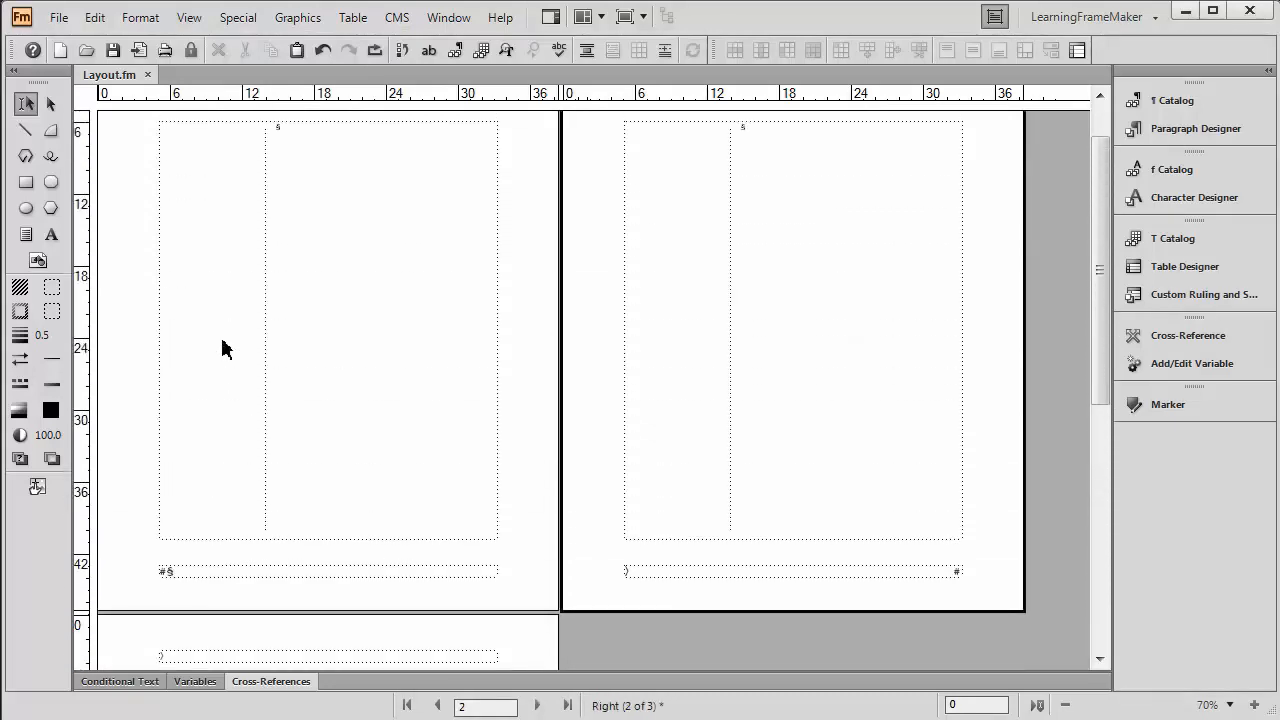
scroll(223, 347, "up", 2)
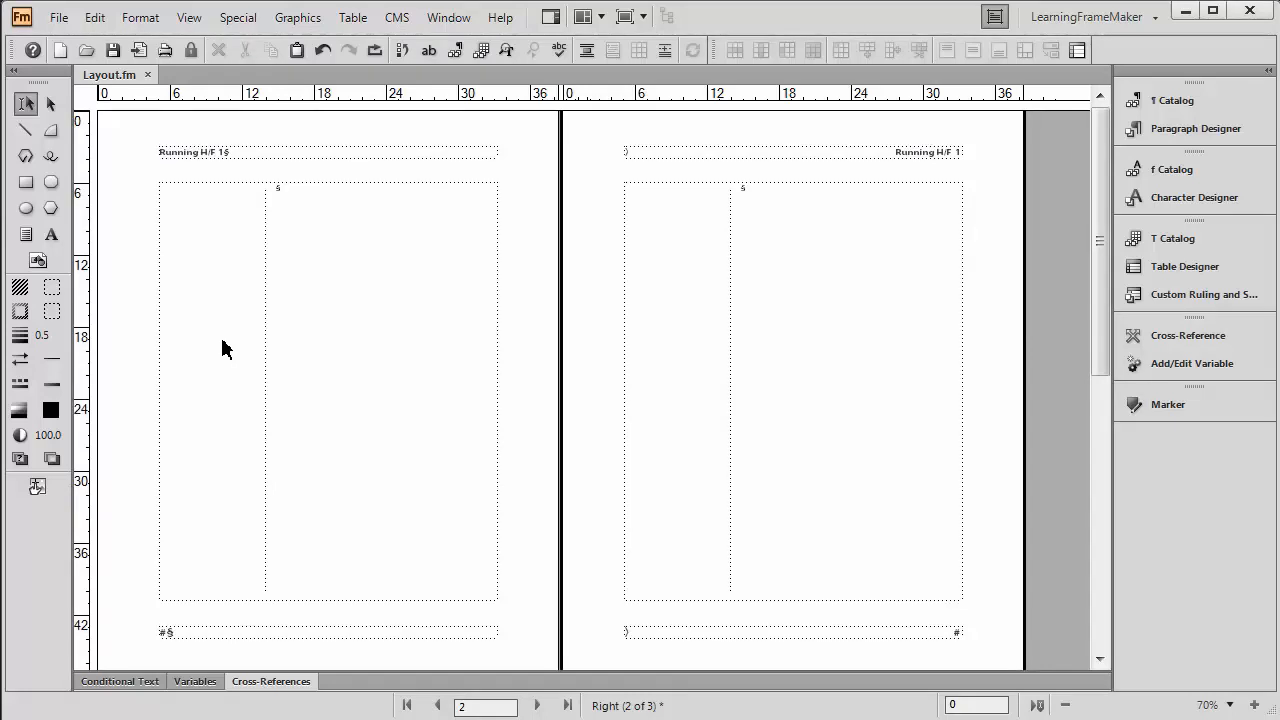
Check the offsets and size of the main text frame on the Left master page without changing them
left_click(332, 292)
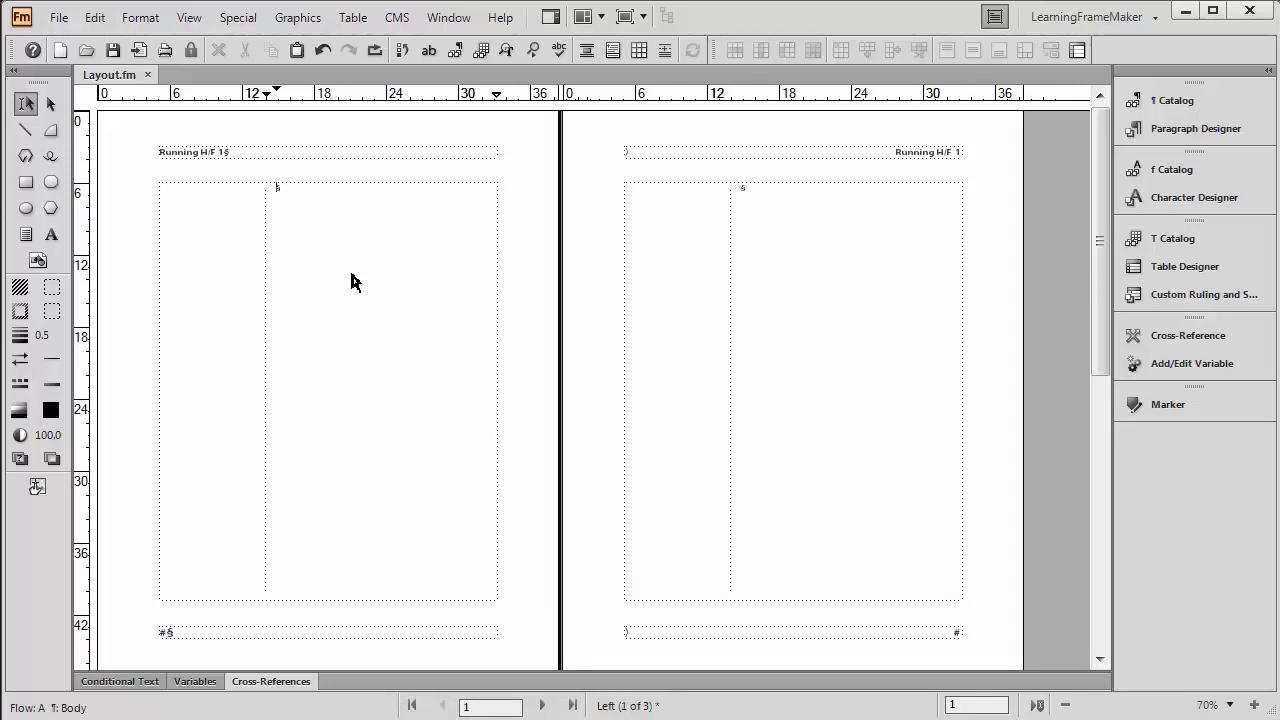
left_click(141, 18)
mouse_move(160, 200)
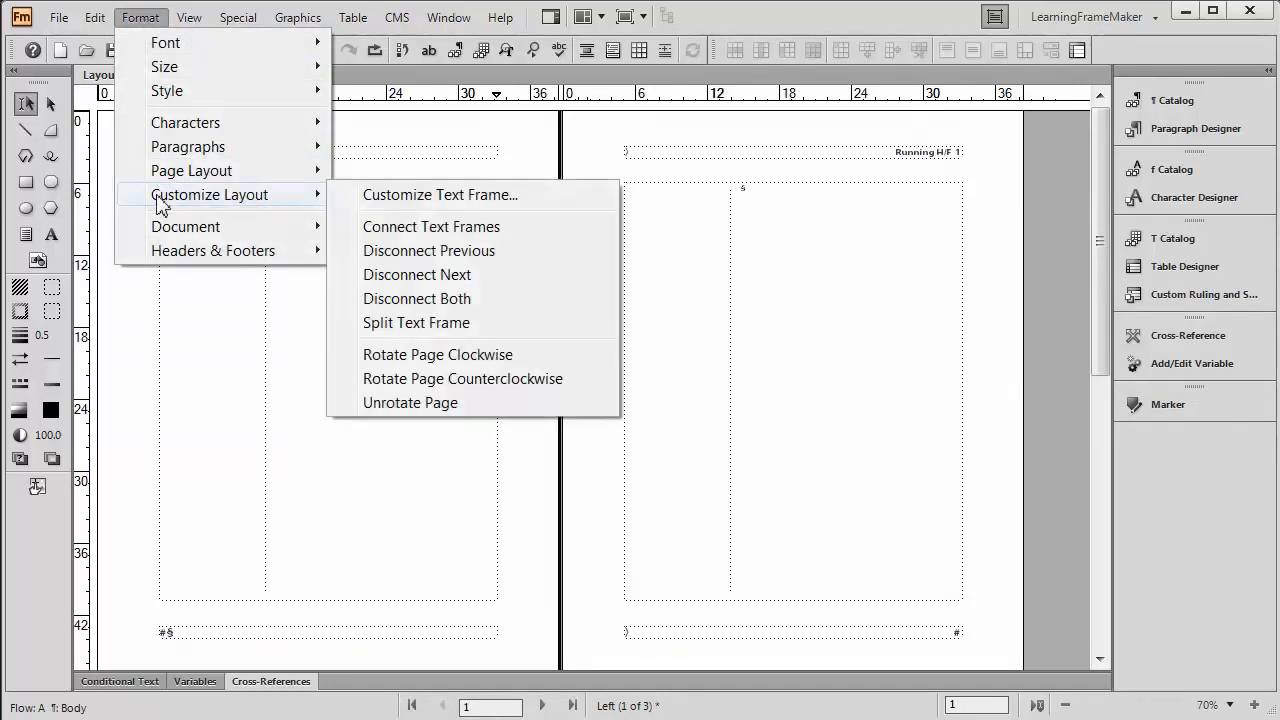
left_click(400, 200)
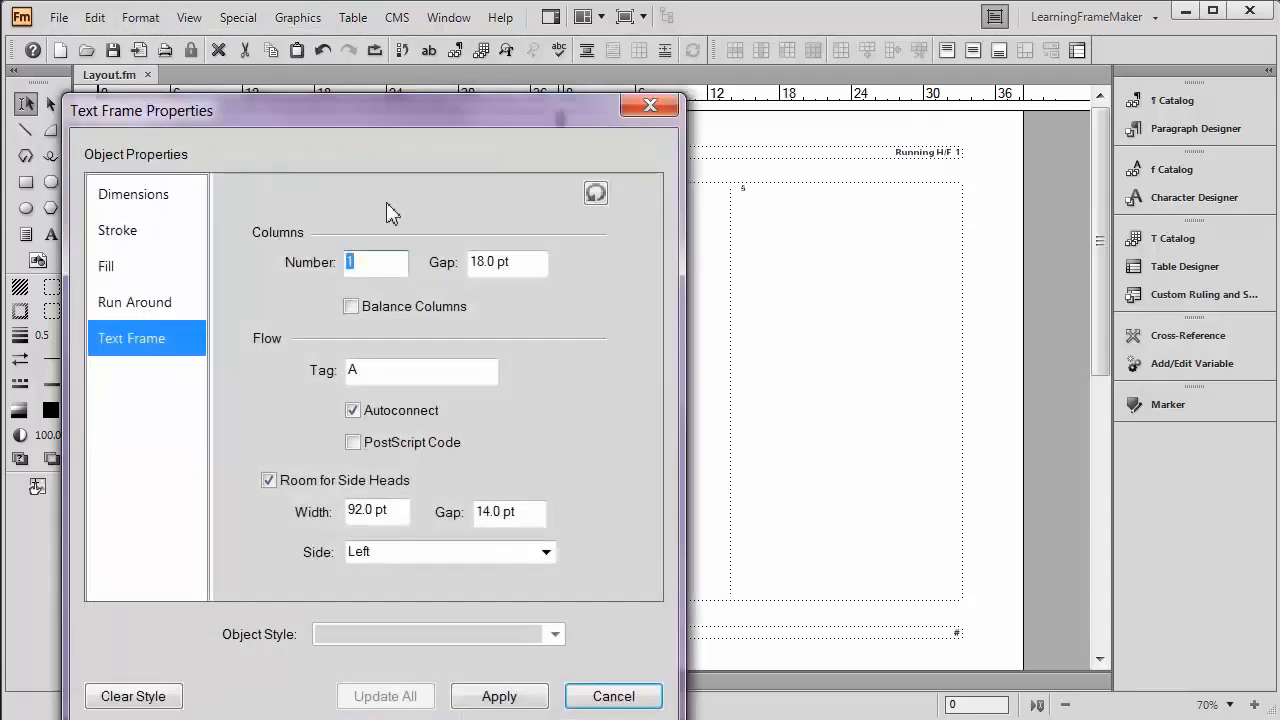
left_click(171, 204)
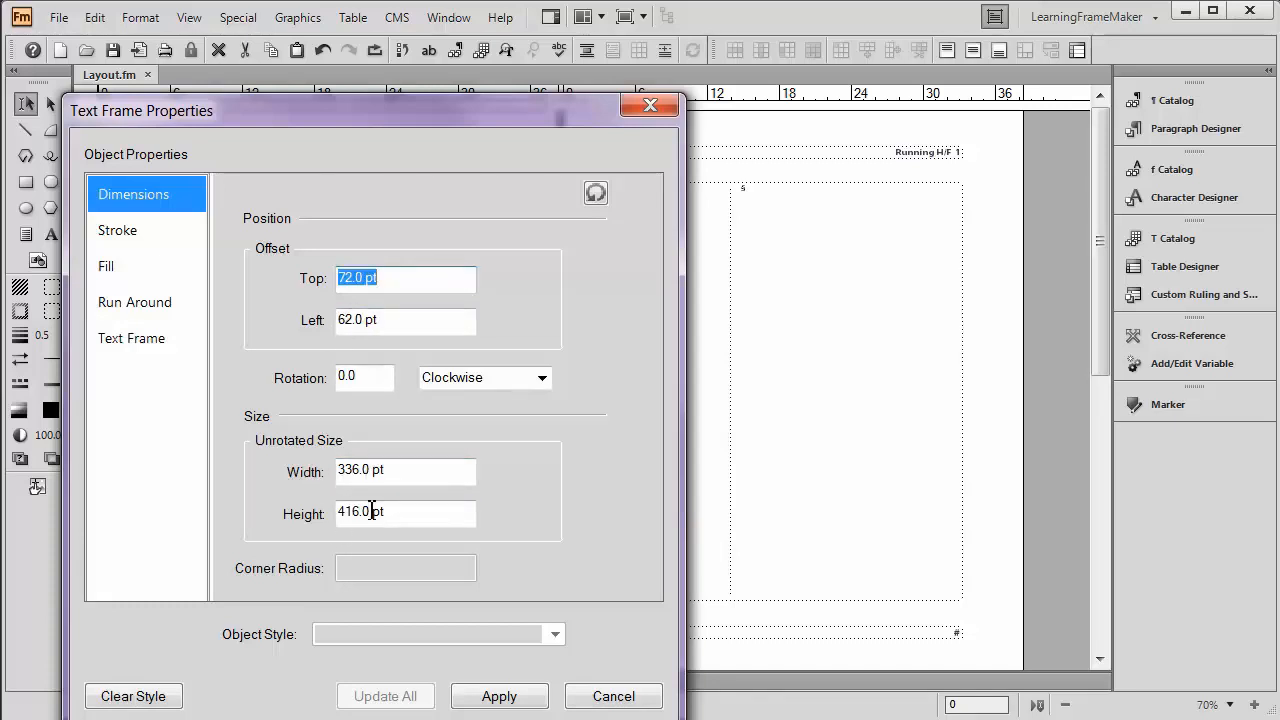
left_click(620, 697)
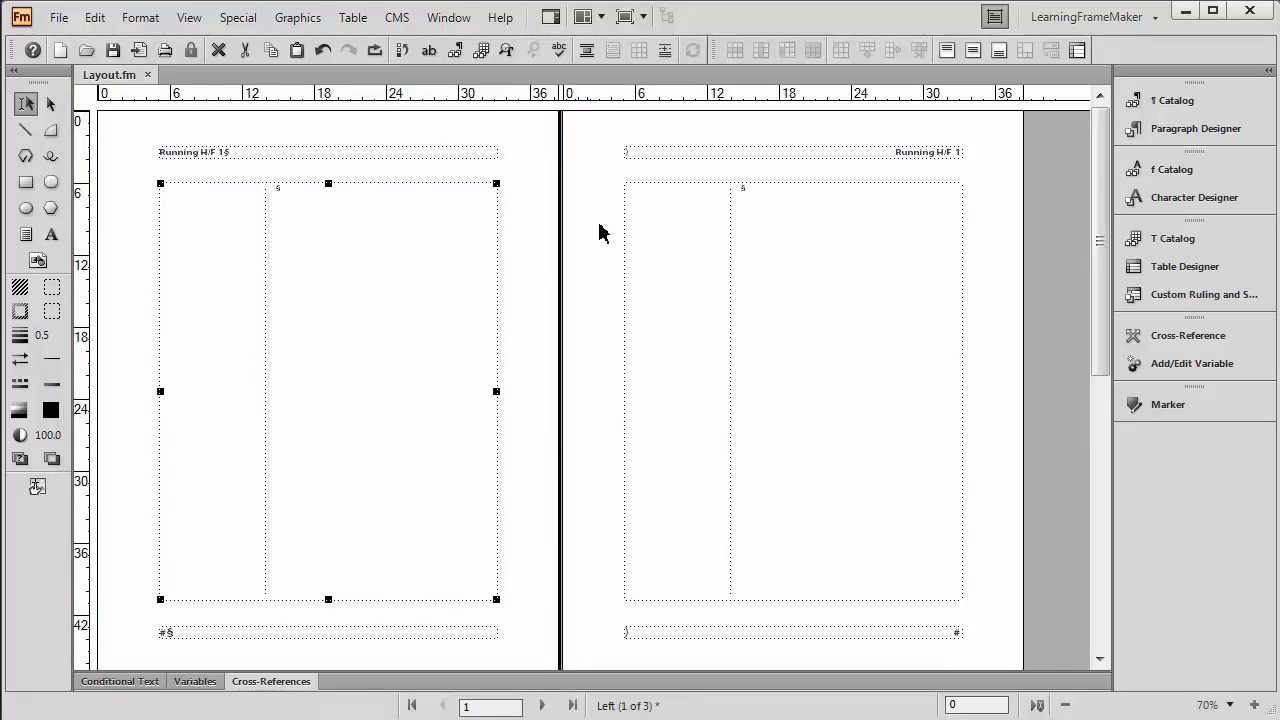
left_click(600, 232)
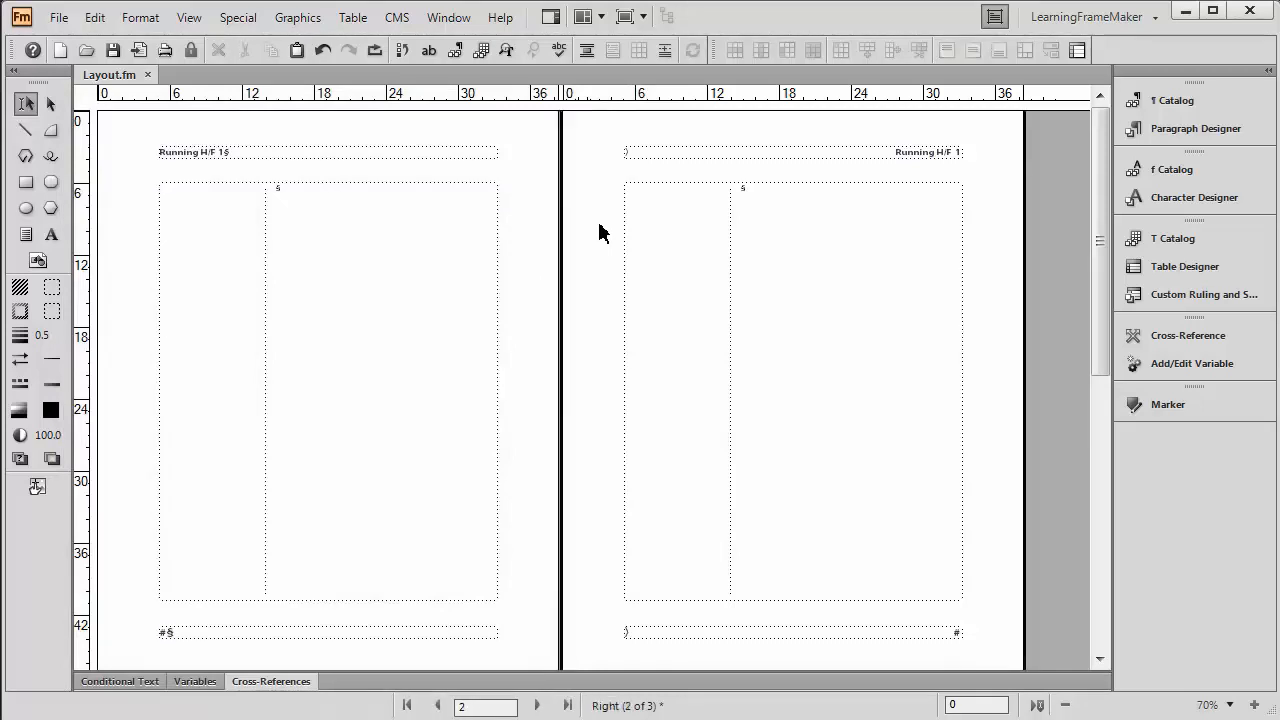
Add a master page named LandscapeR with its initial layout copied from the Right master page
left_click(243, 22)
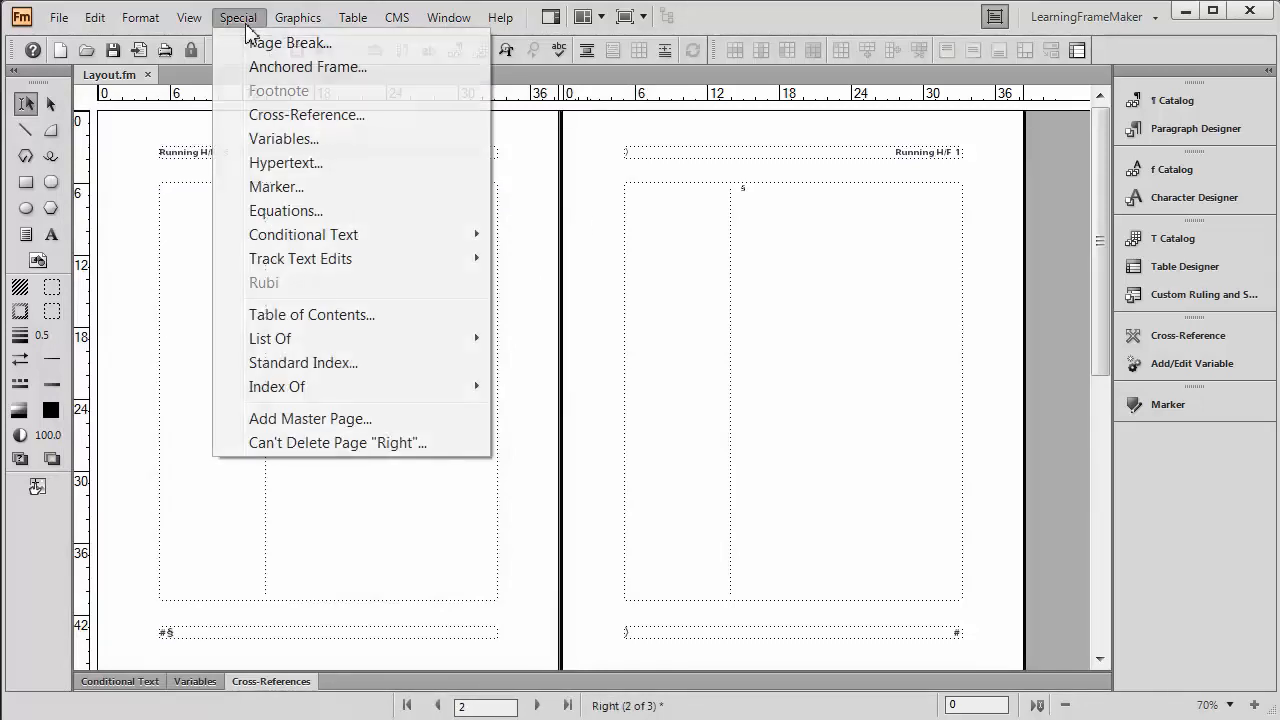
left_click(312, 428)
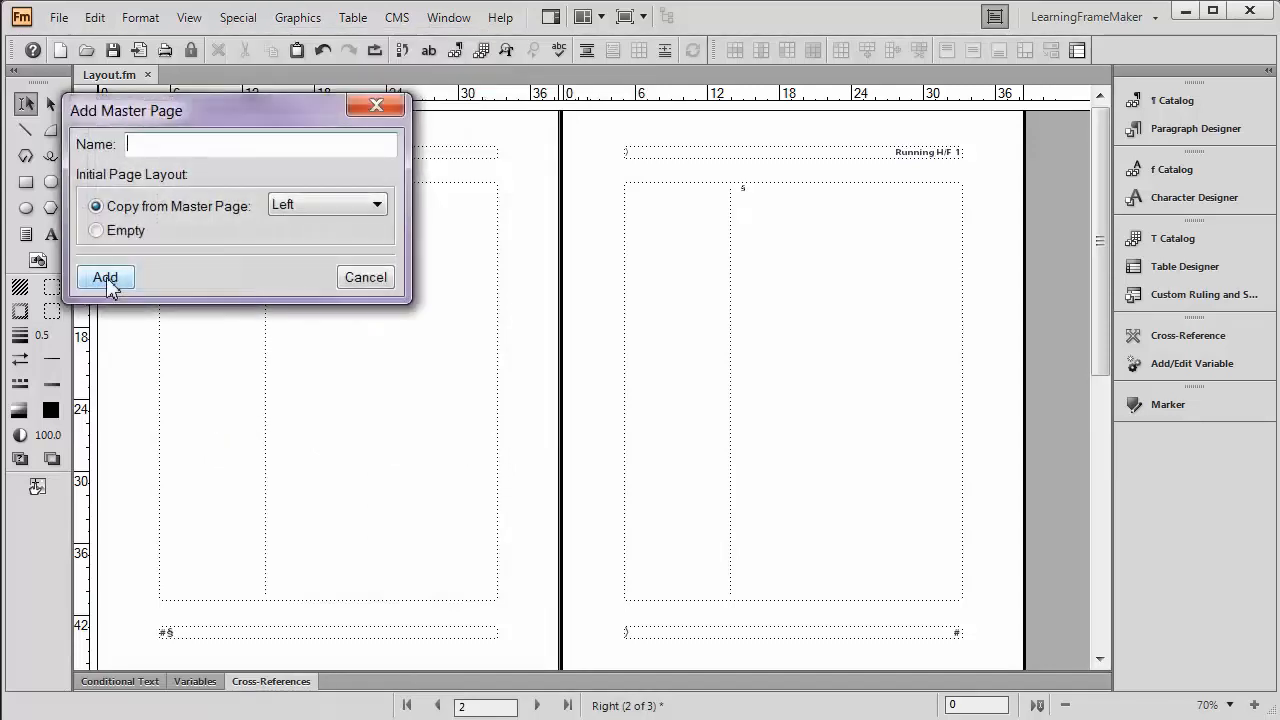
type("LandscapeR")
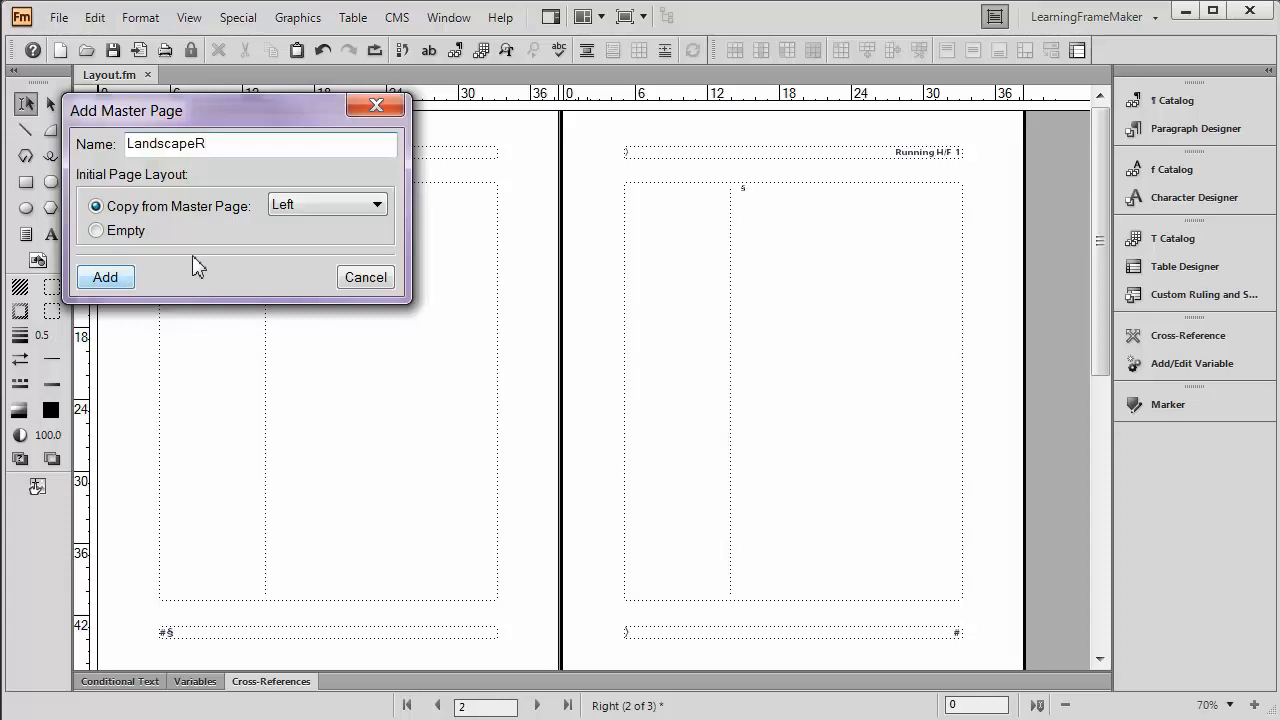
left_click(280, 206)
left_click(286, 241)
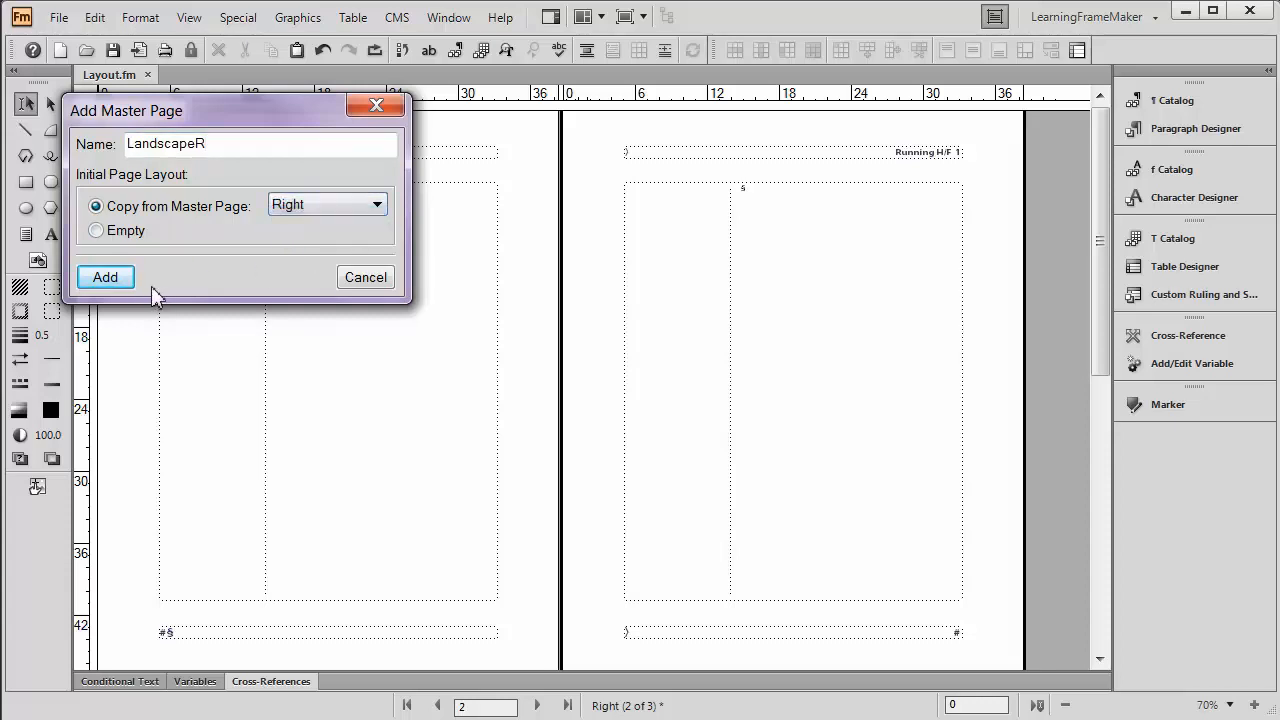
left_click(114, 286)
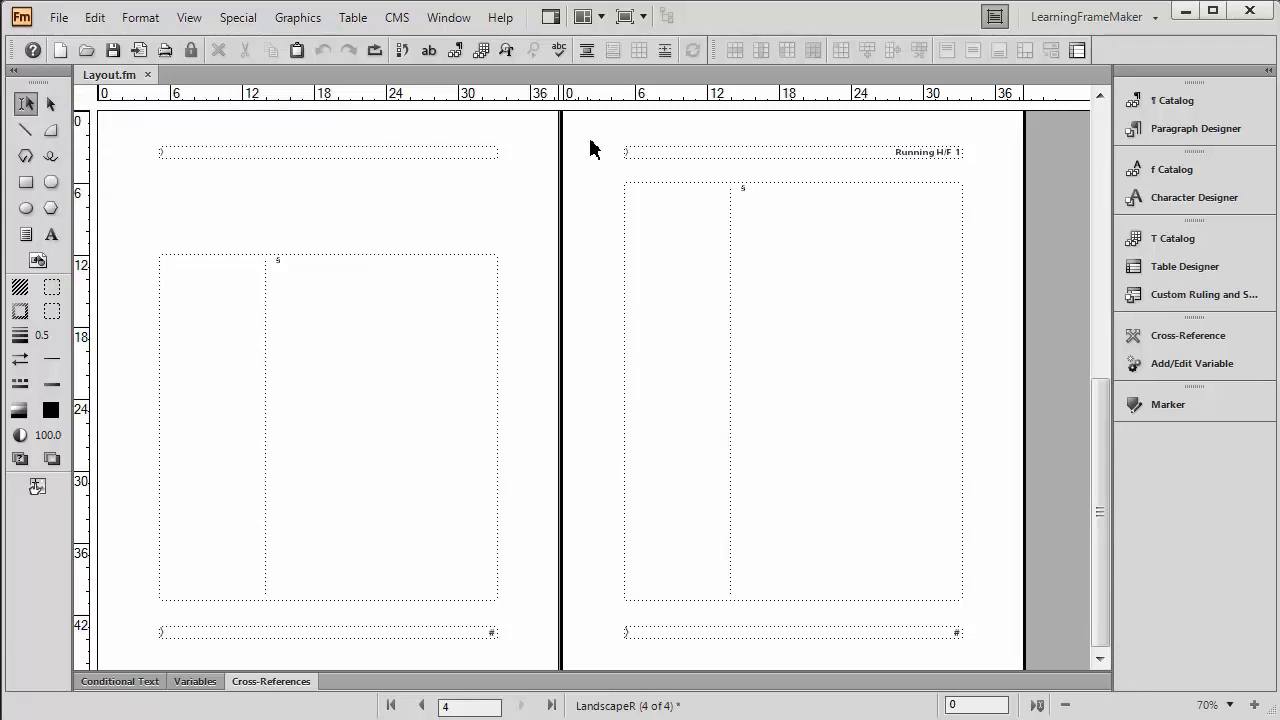
Rotate the LandscapeR master page clockwise
left_click(152, 20)
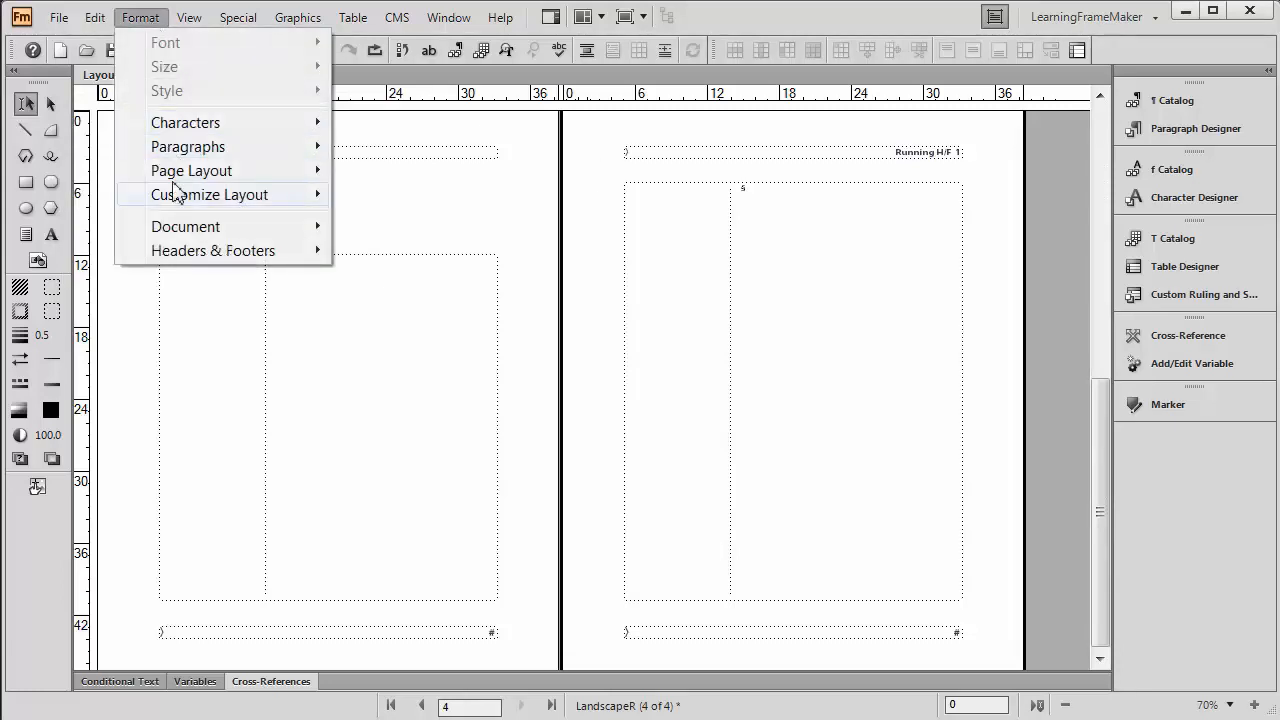
mouse_move(177, 198)
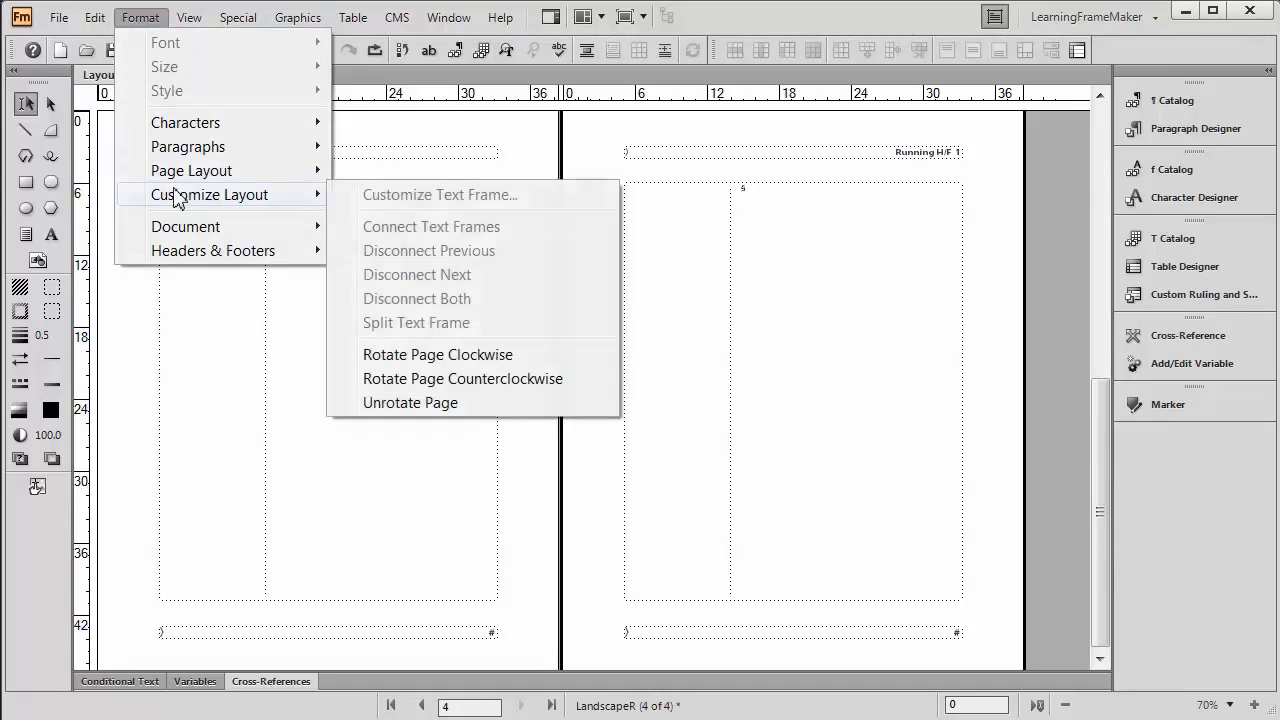
left_click(432, 358)
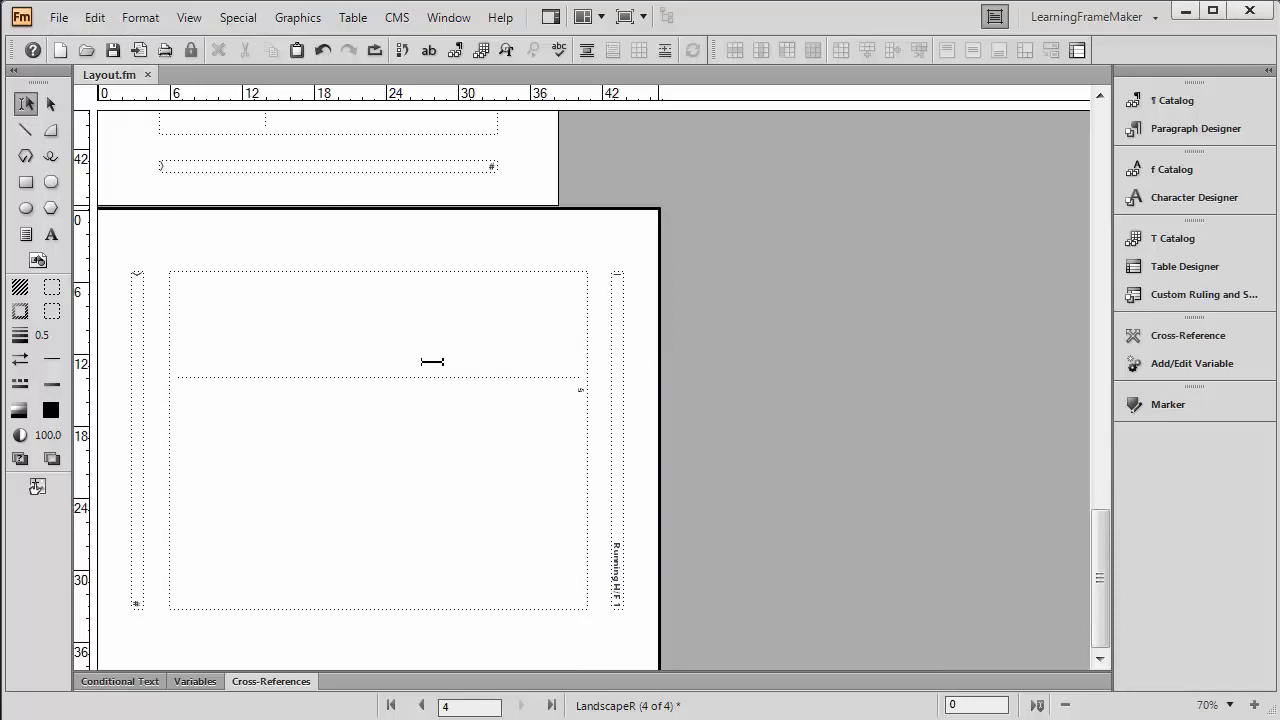
Replace the rotated main text frame on LandscapeR with a new one about 224 by 163 pt, with flow tag B
left_click(323, 432)
key("Delete")
left_click(24, 236)
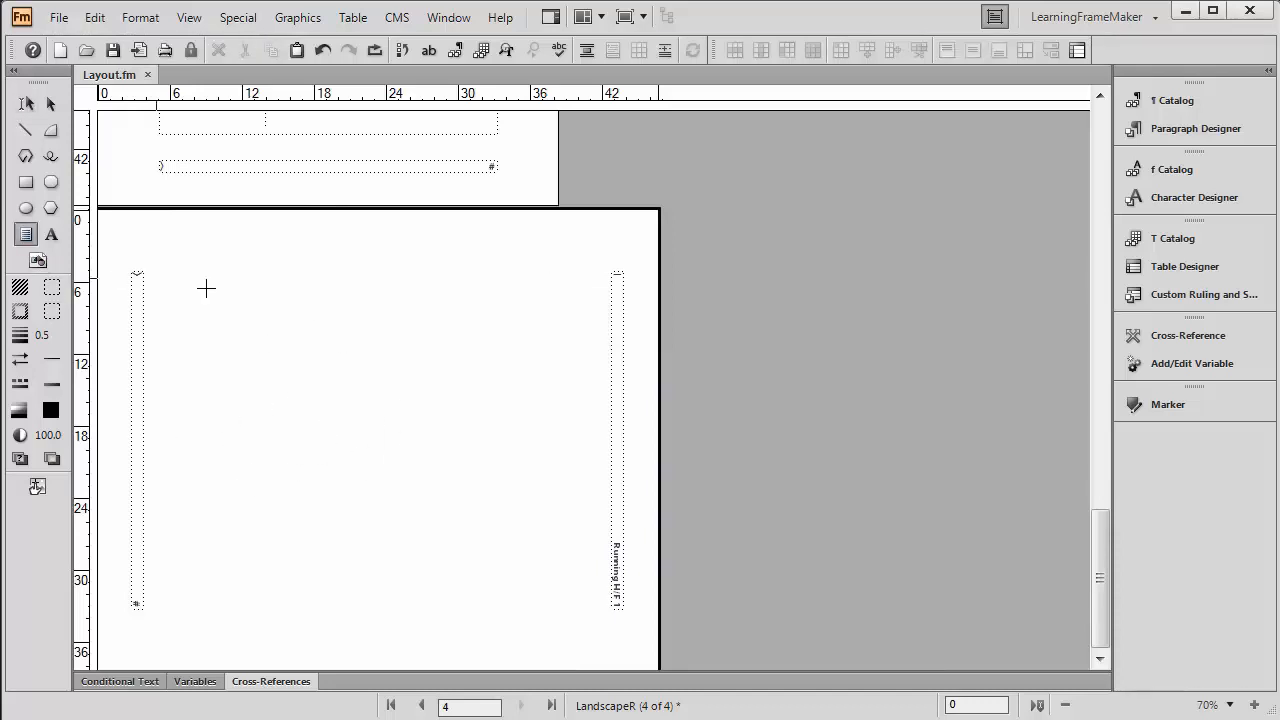
left_click_drag(217, 290, 443, 454)
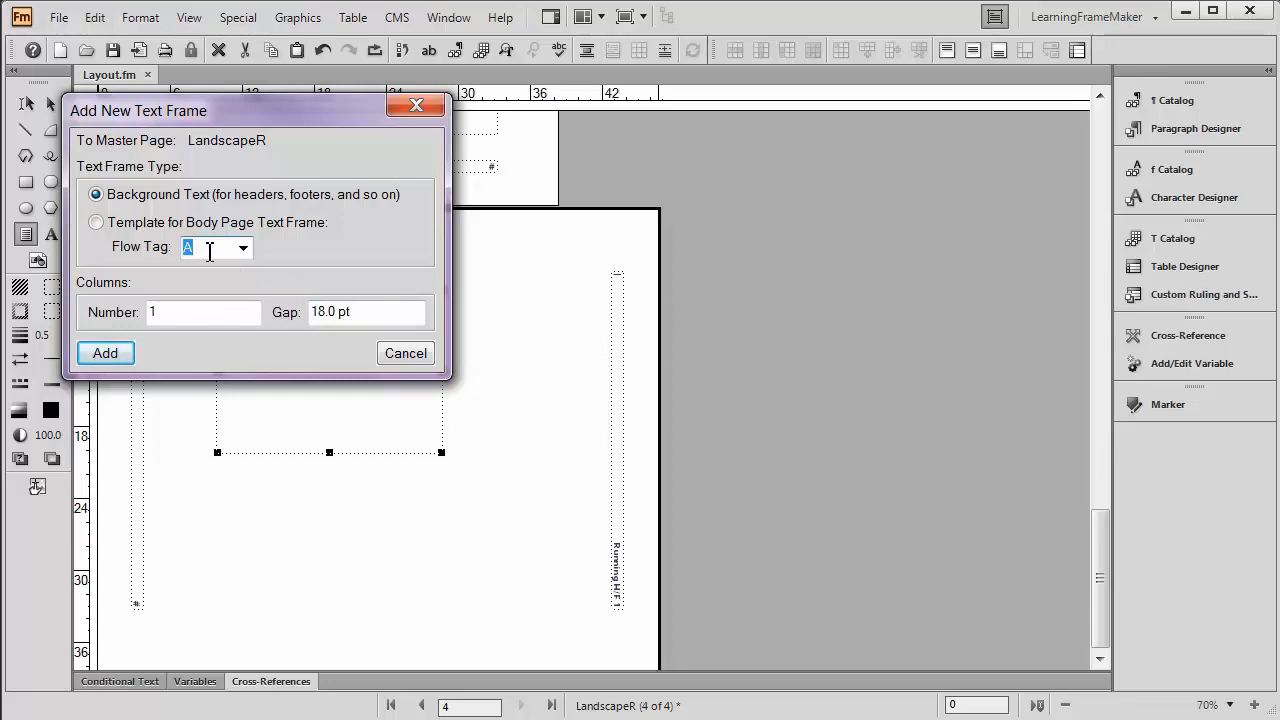
type("B")
left_click(105, 355)
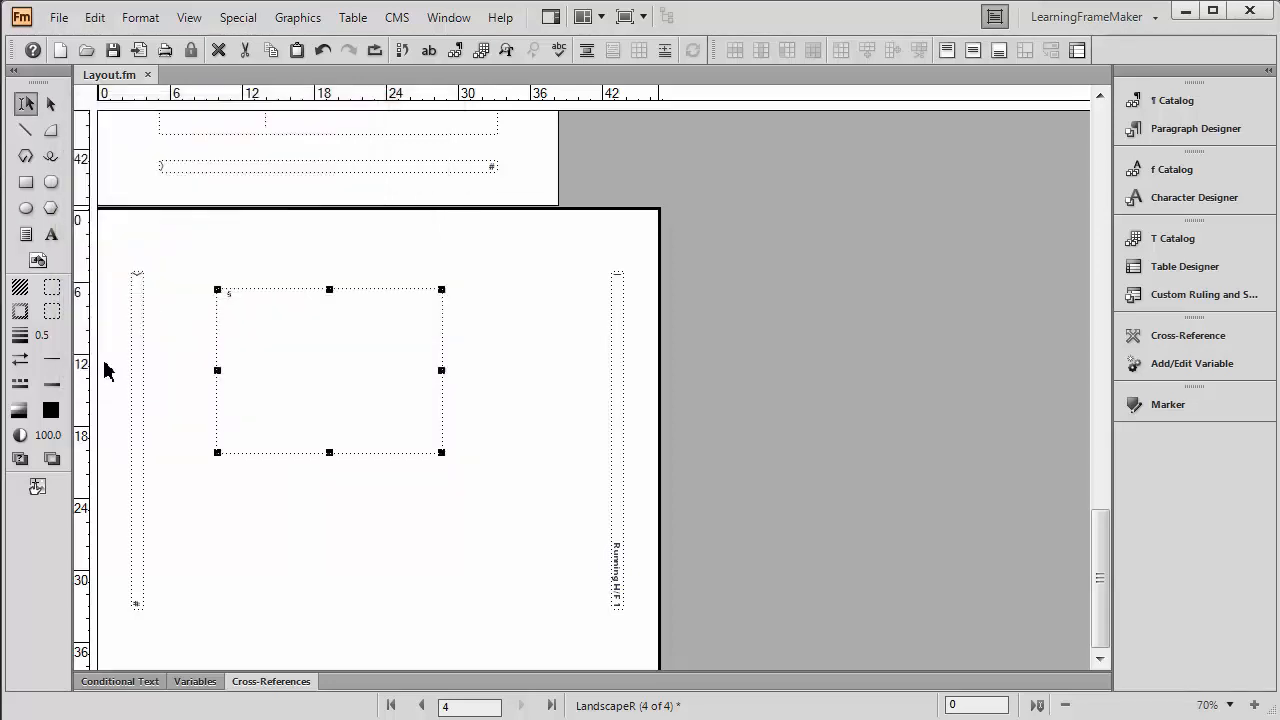
Set the new text frame's offsets on LandscapeR to 62 pt from the top and 72 pt from the left
left_click(128, 20)
mouse_move(126, 194)
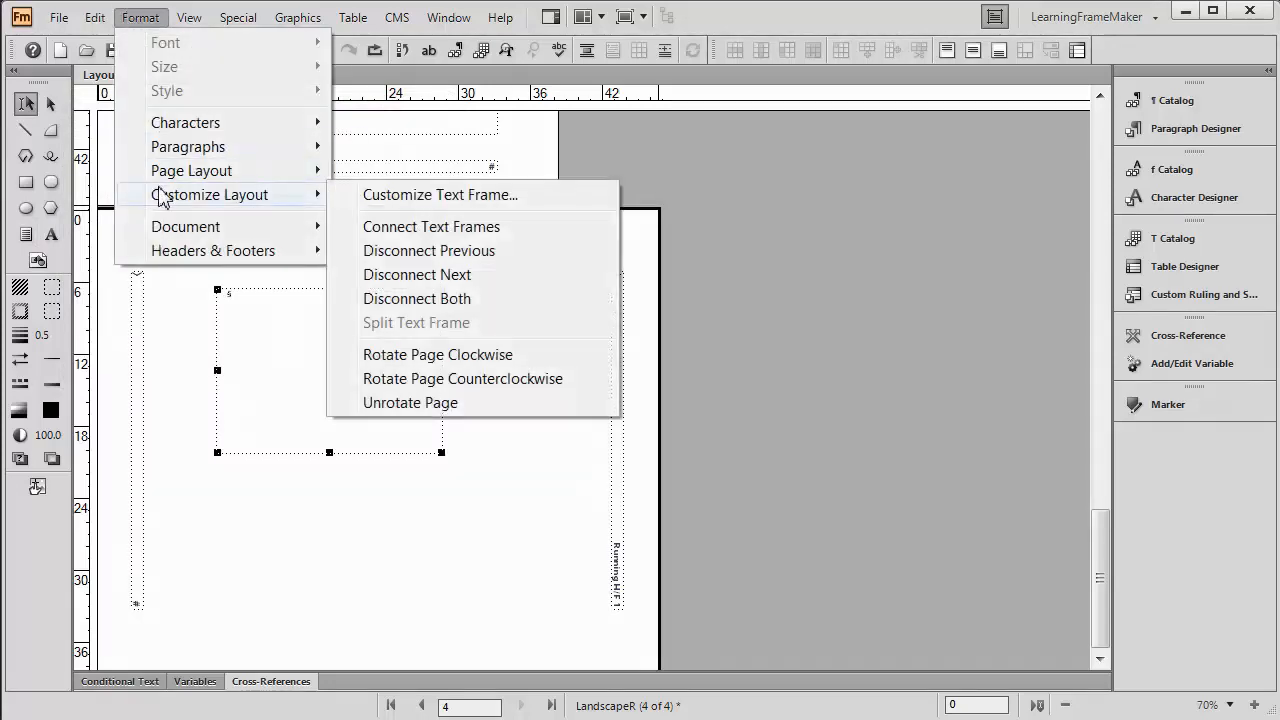
left_click(397, 202)
left_click(100, 204)
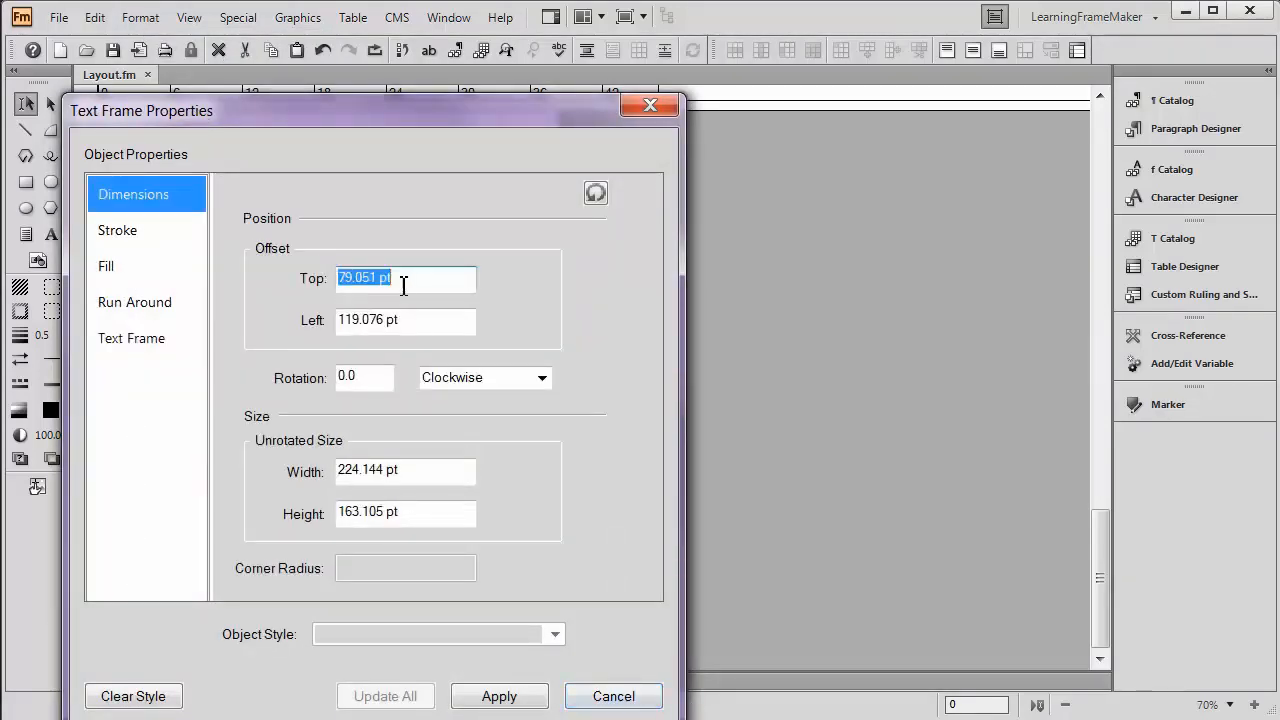
left_click_drag(407, 284, 304, 280)
type("62")
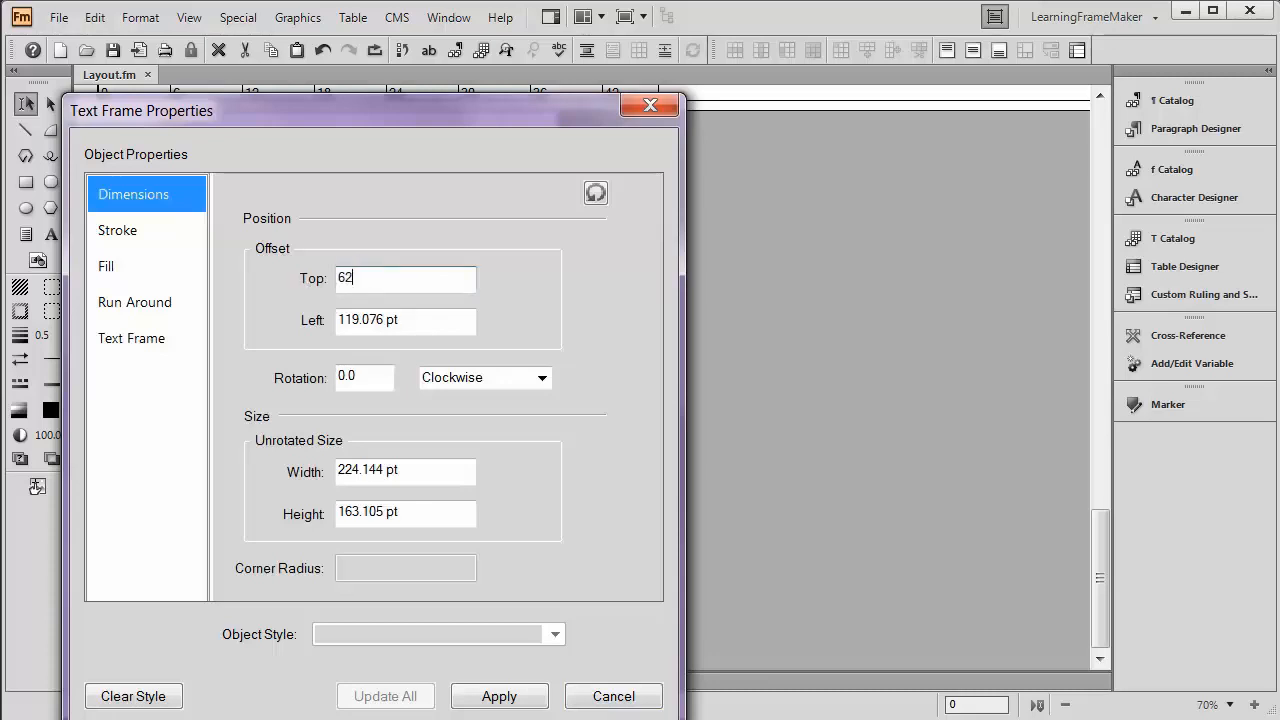
key("Tab")
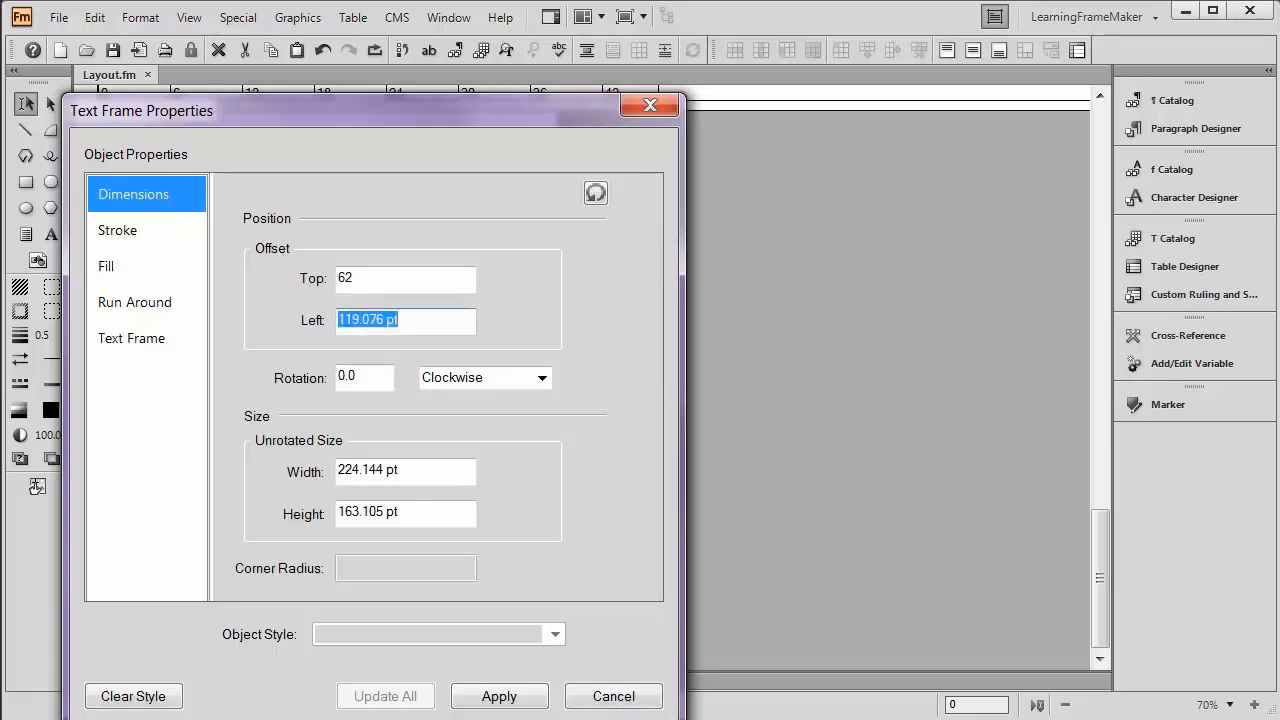
type("72")
Set the text frame's size to 416 pt wide and 336 pt high, and apply the frame properties
key("Tab")
key("Tab")
key("Tab")
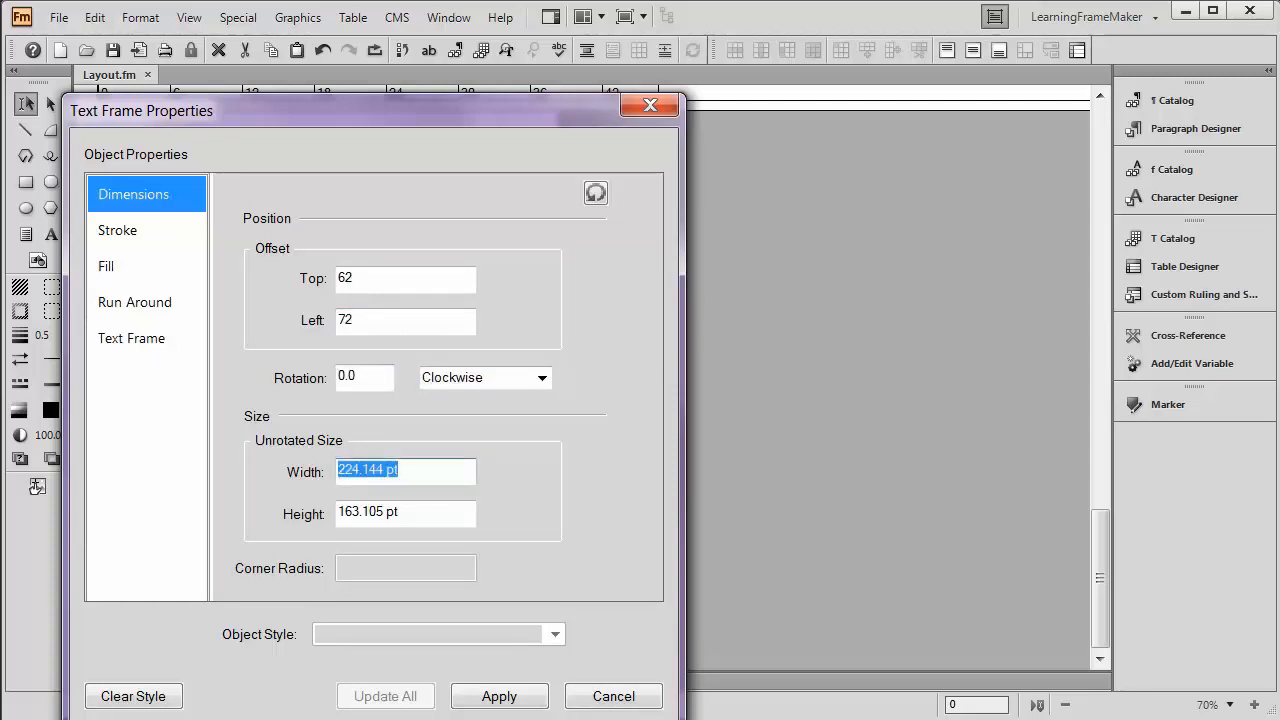
type("416")
key("Tab")
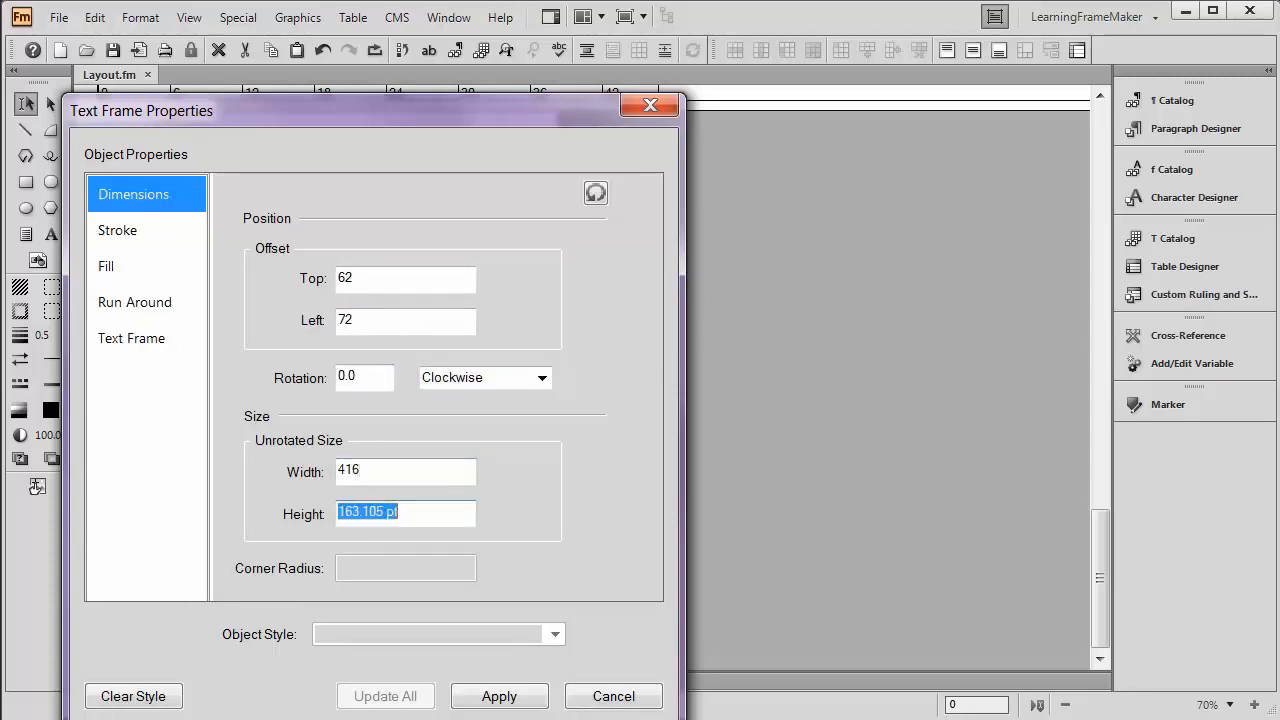
type("336")
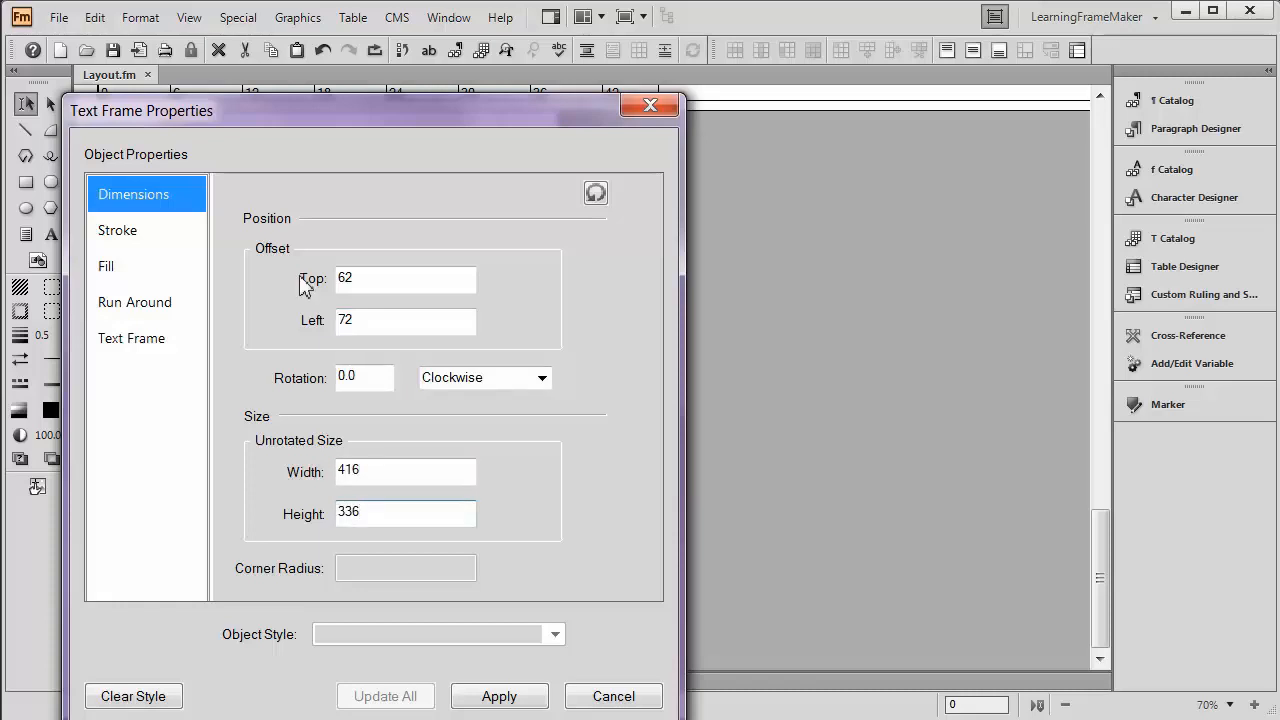
left_click(505, 700)
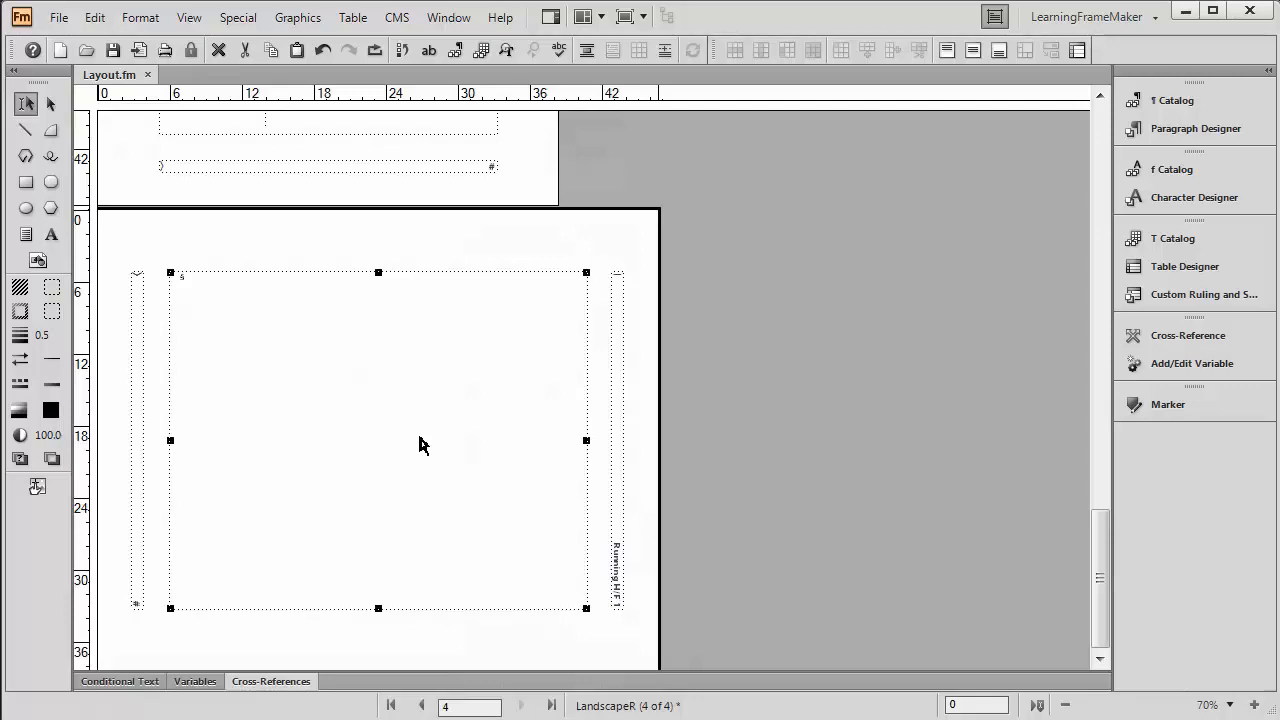
Copy the main text frame on LandscapeR, and add a master page named LandscapeL based on the Left master page
right_click(419, 441)
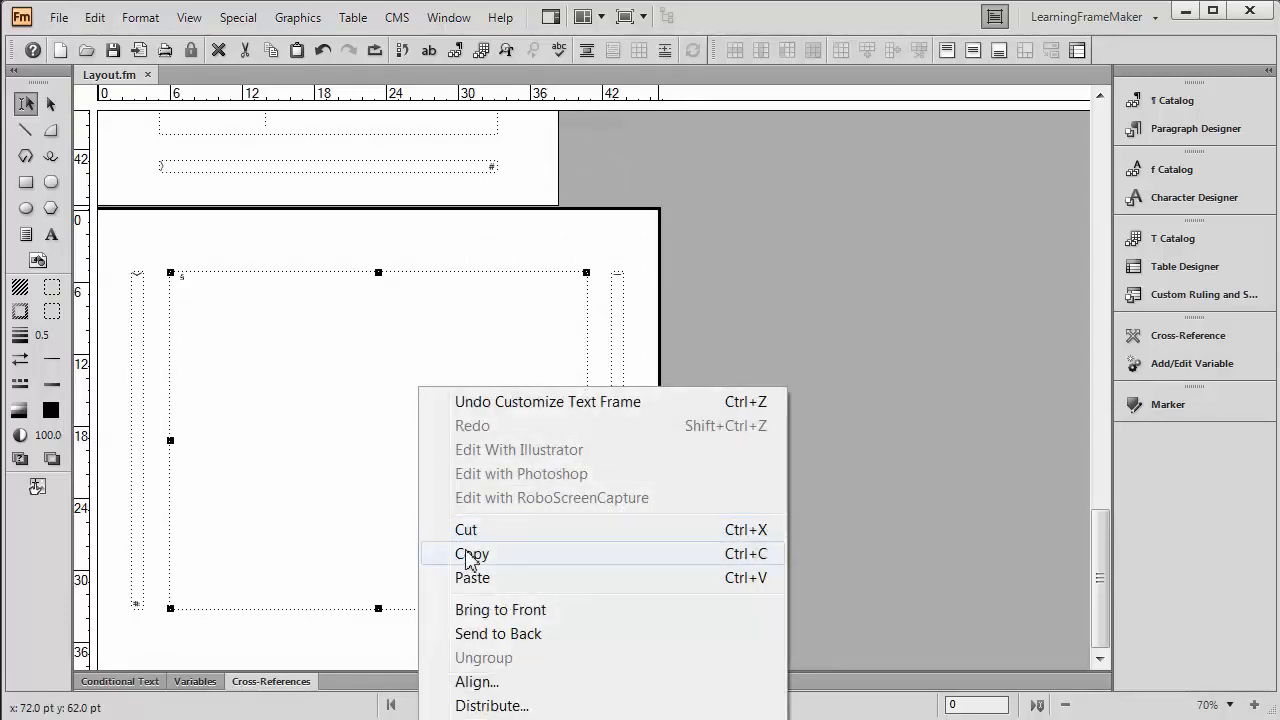
left_click(470, 555)
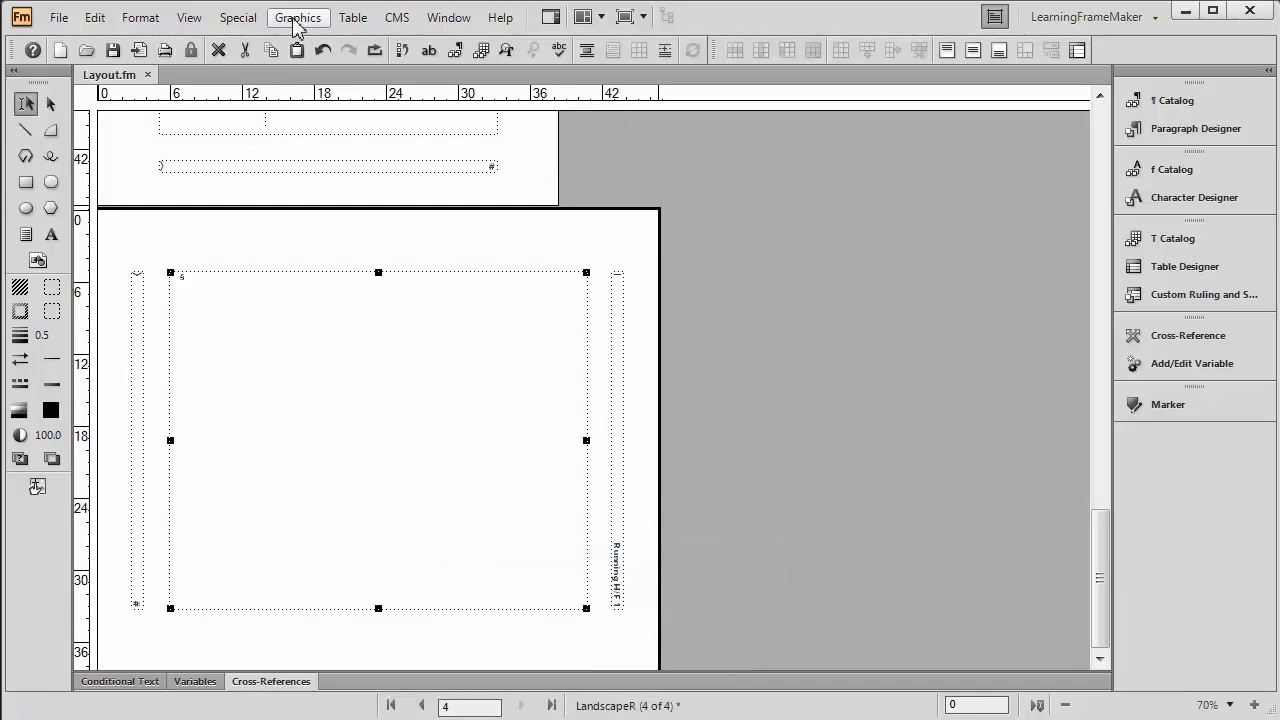
left_click(257, 20)
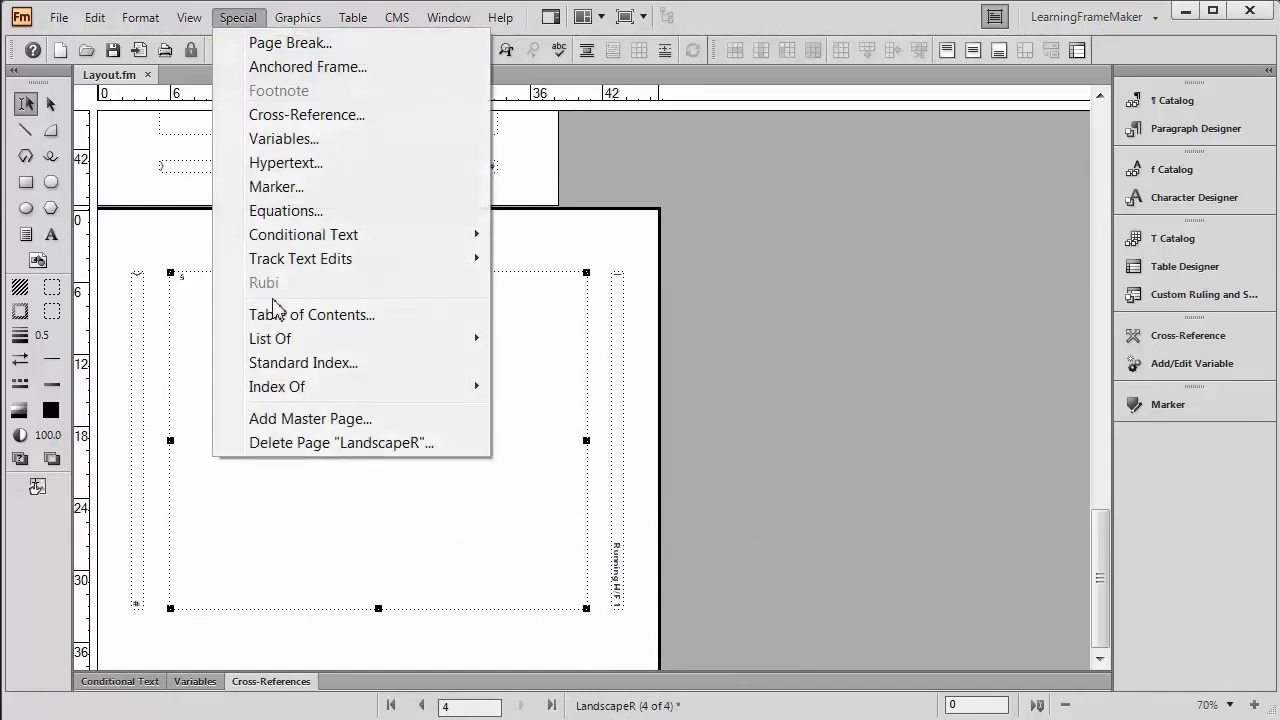
left_click(298, 425)
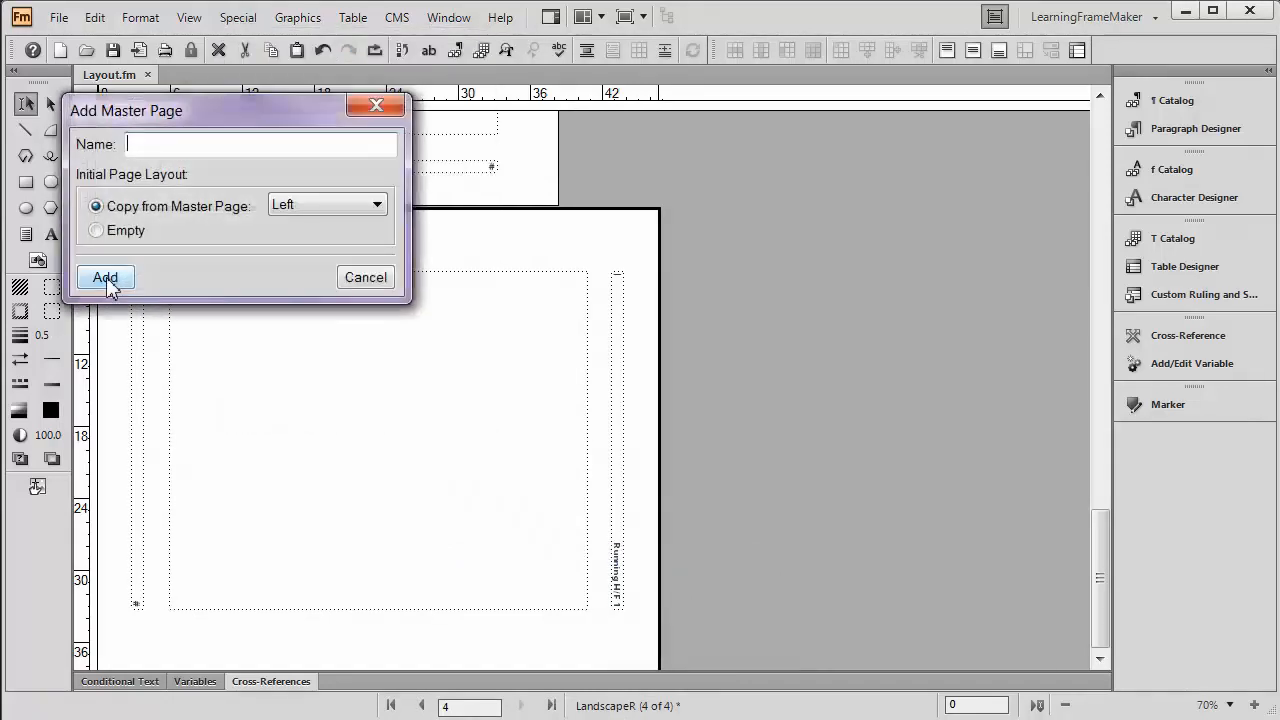
type("LandscapeL")
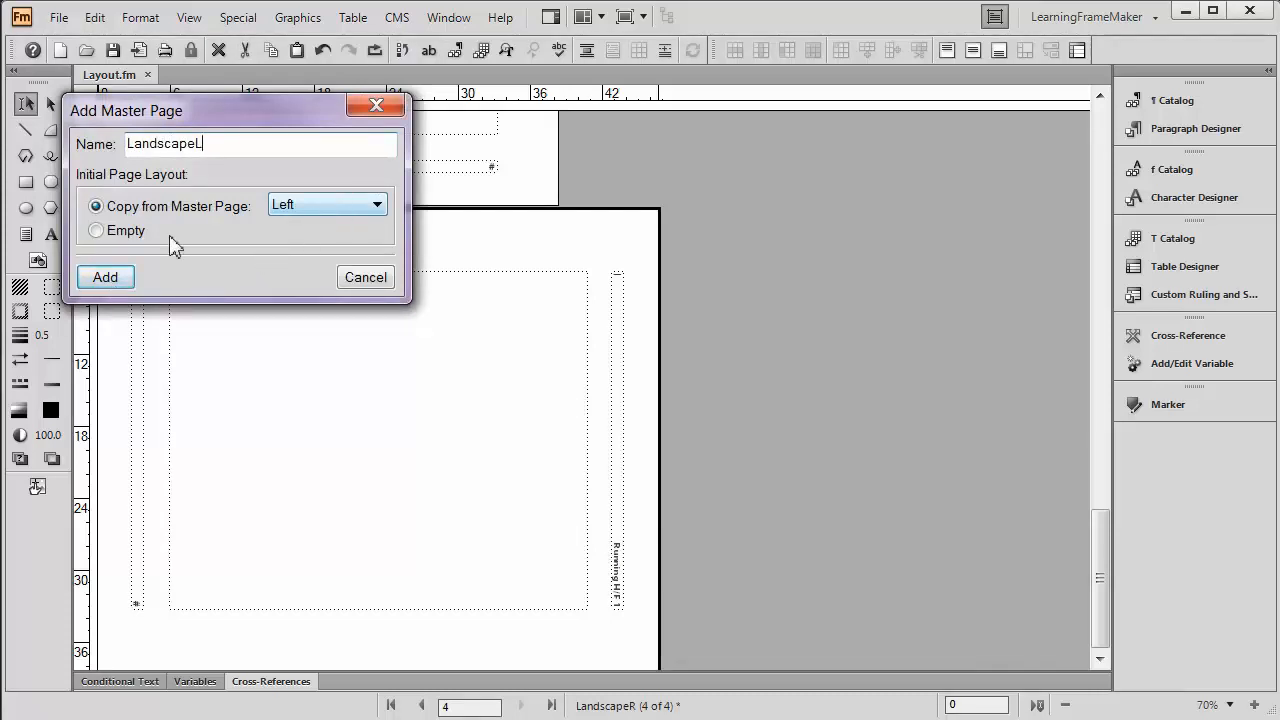
left_click(96, 280)
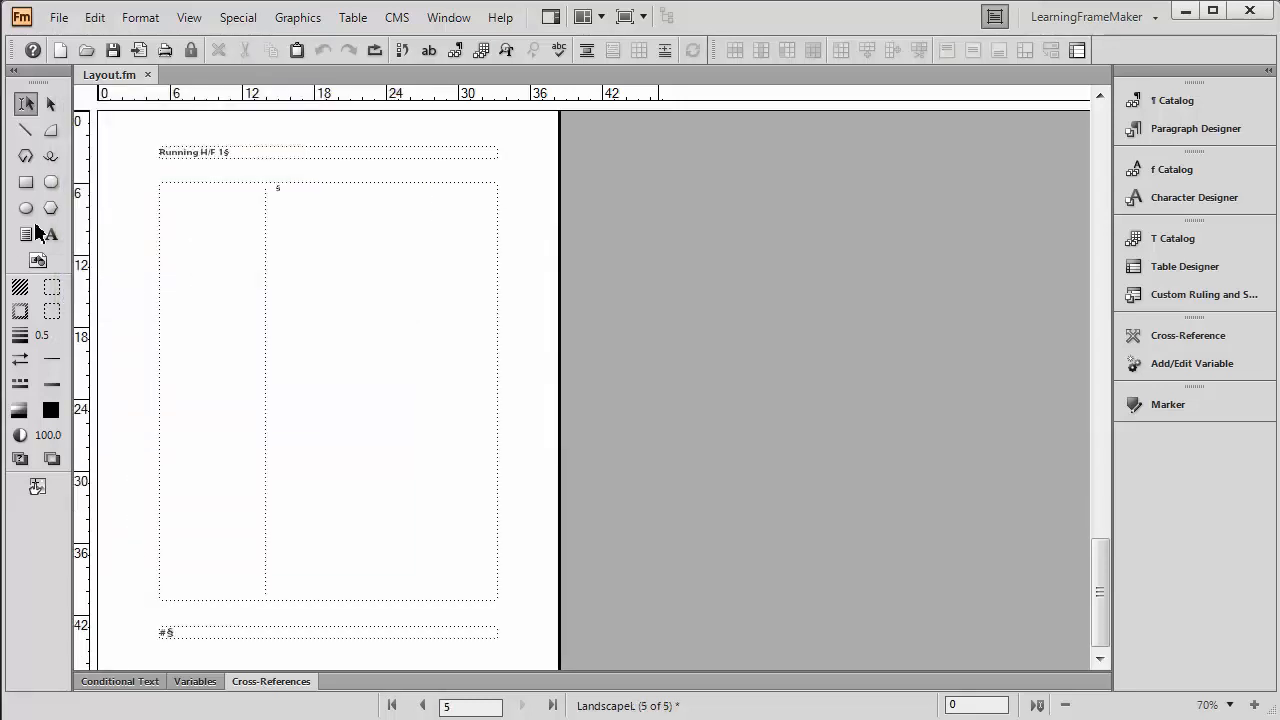
Rotate the LandscapeL master page clockwise
left_click(140, 17)
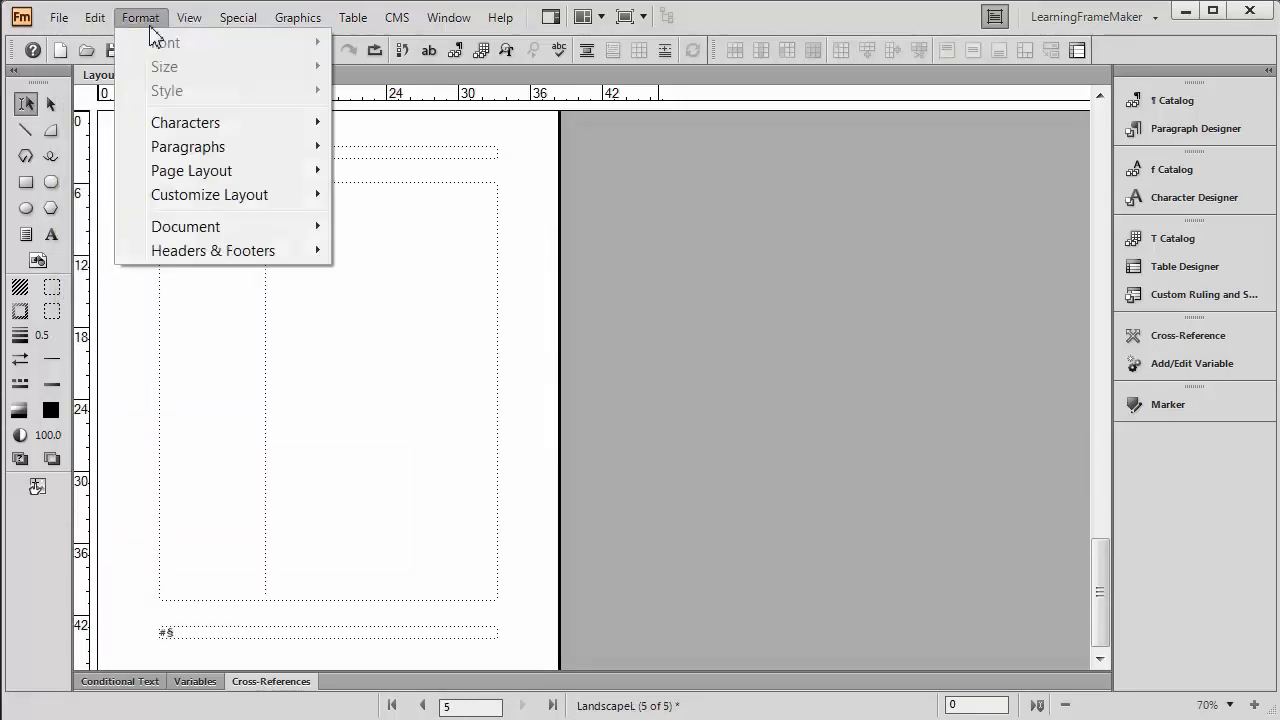
mouse_move(175, 194)
left_click(510, 356)
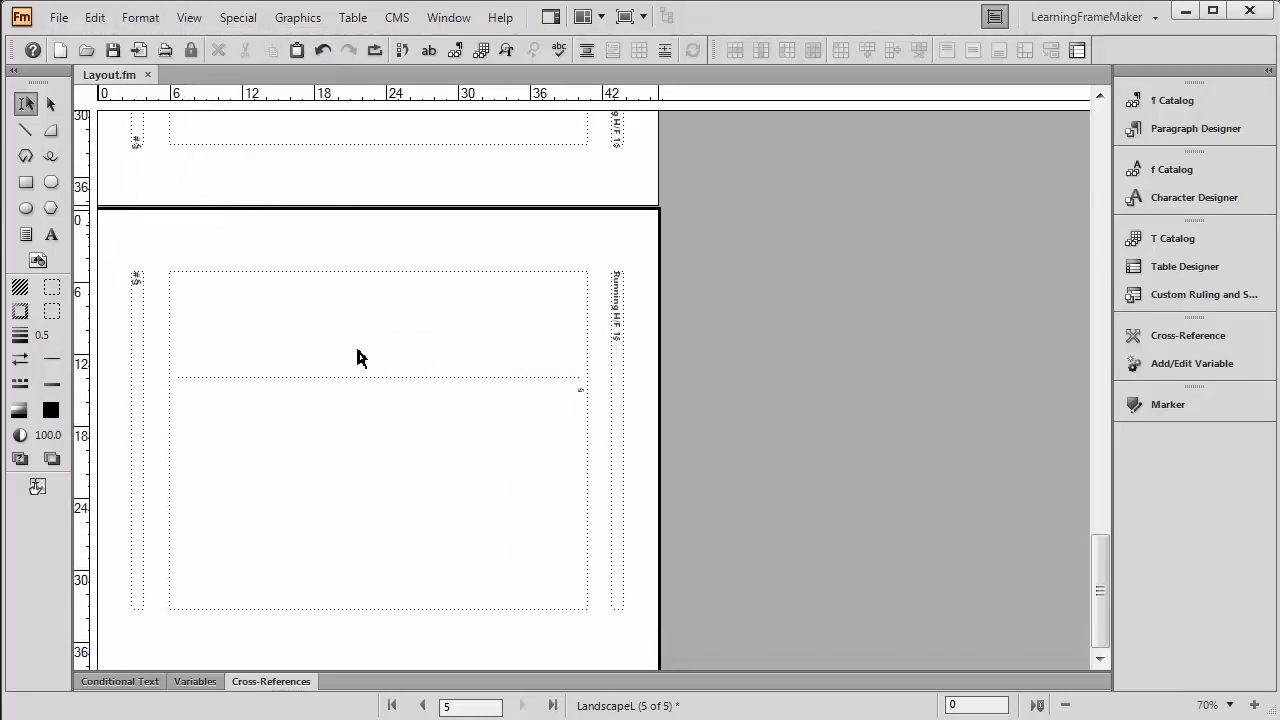
Replace the rotated main text frame on LandscapeL with the copied frame, as a body page template with flow tag B and 1 column
left_click(360, 357)
key("Delete")
right_click(360, 357)
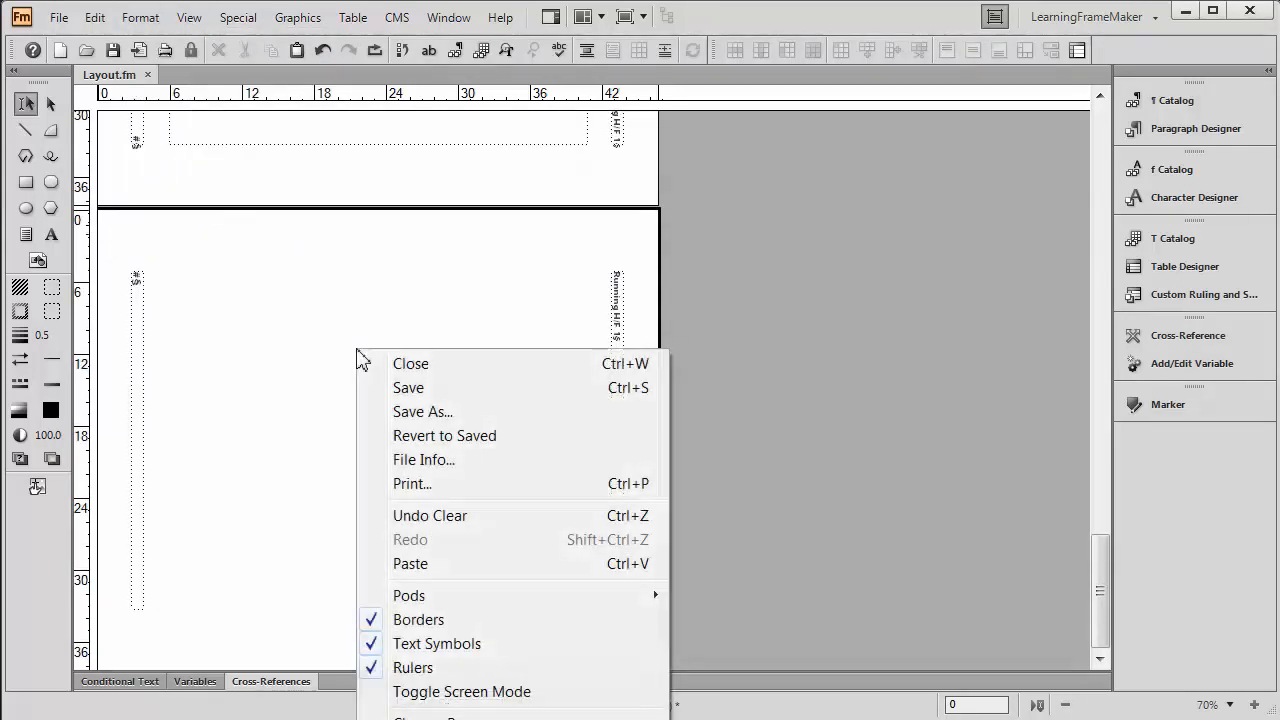
left_click(425, 574)
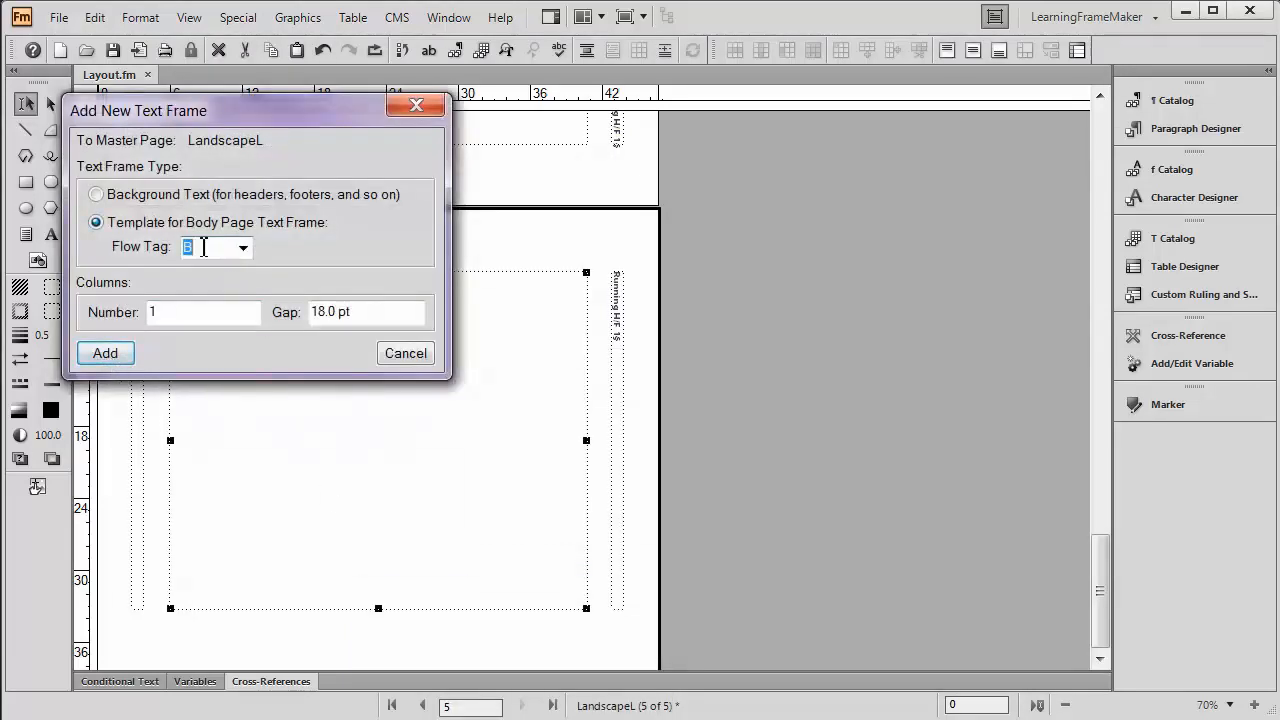
left_click(104, 356)
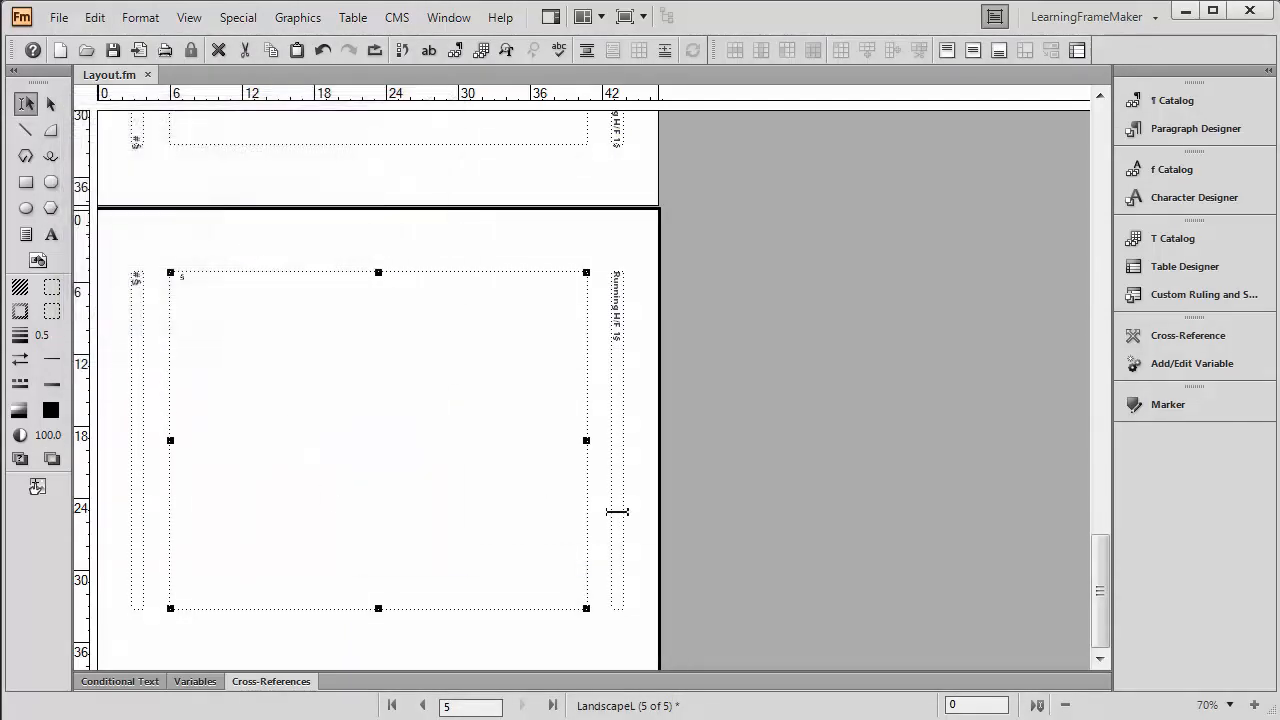
Review the two landscape master pages, and return to the body pages with a page fitted in the window
left_click(1066, 706)
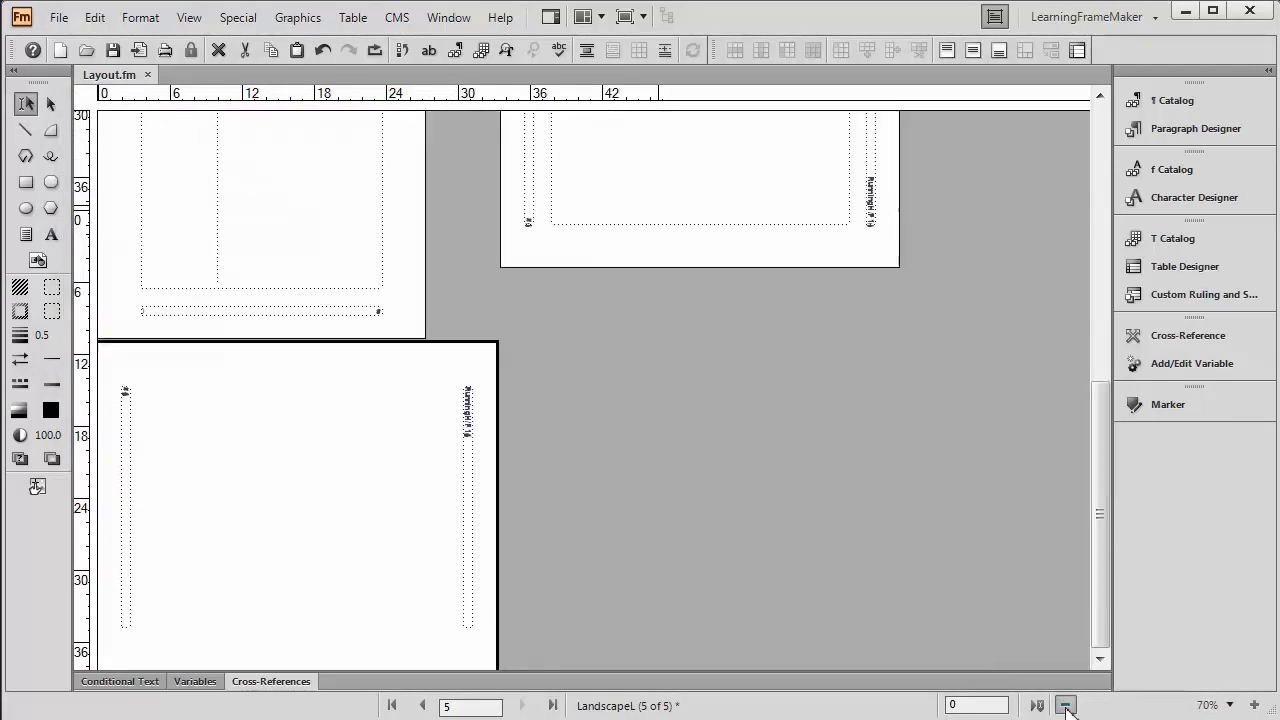
left_click(1066, 706)
left_click(762, 504)
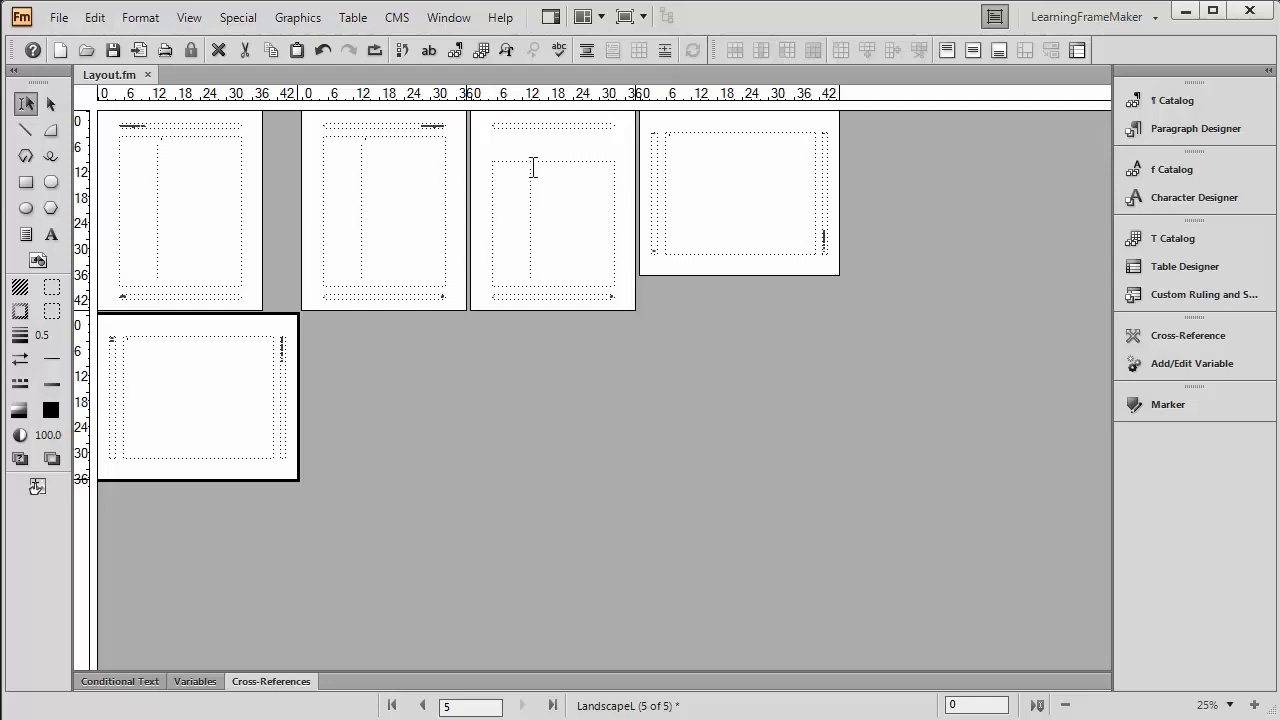
left_click(704, 172)
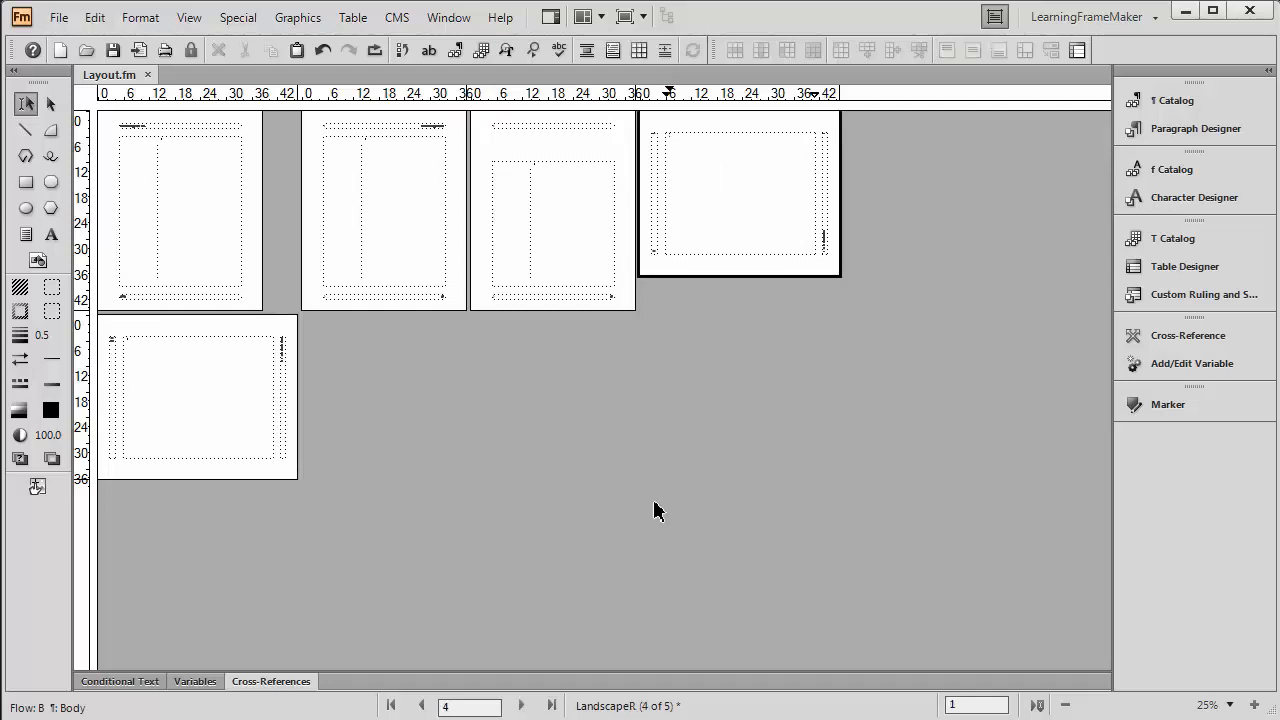
left_click(229, 417)
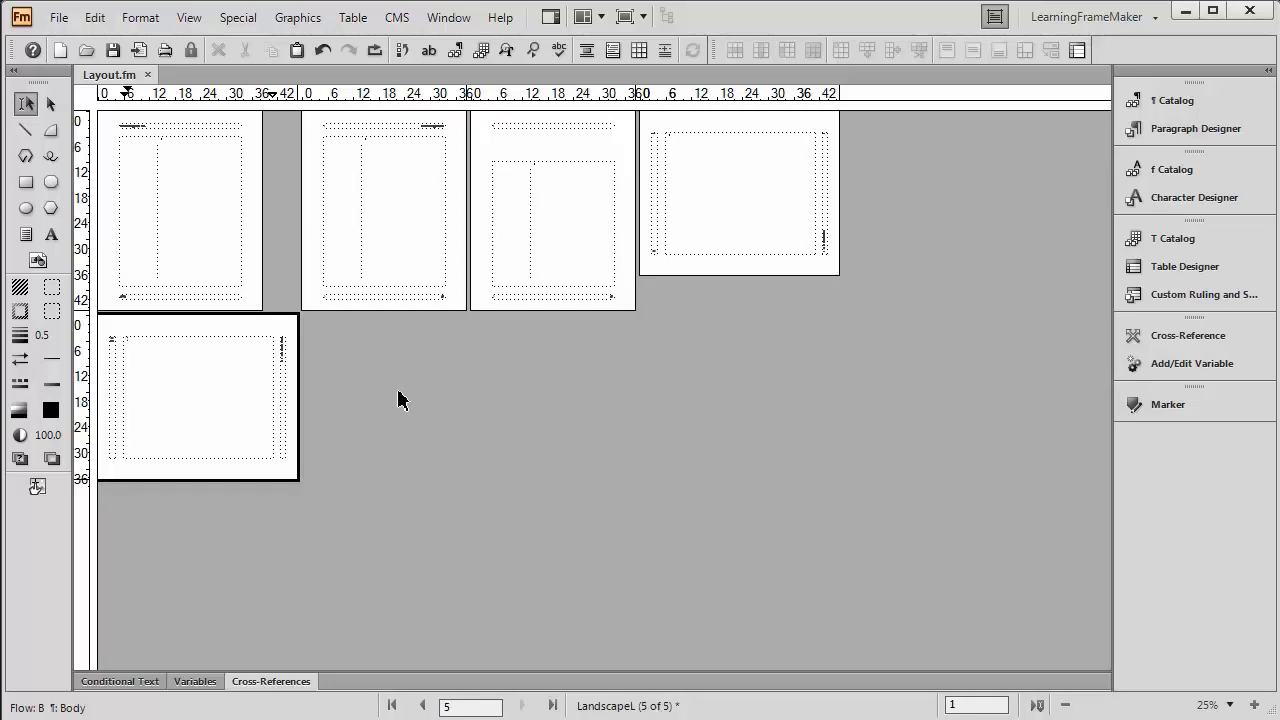
left_click(190, 18)
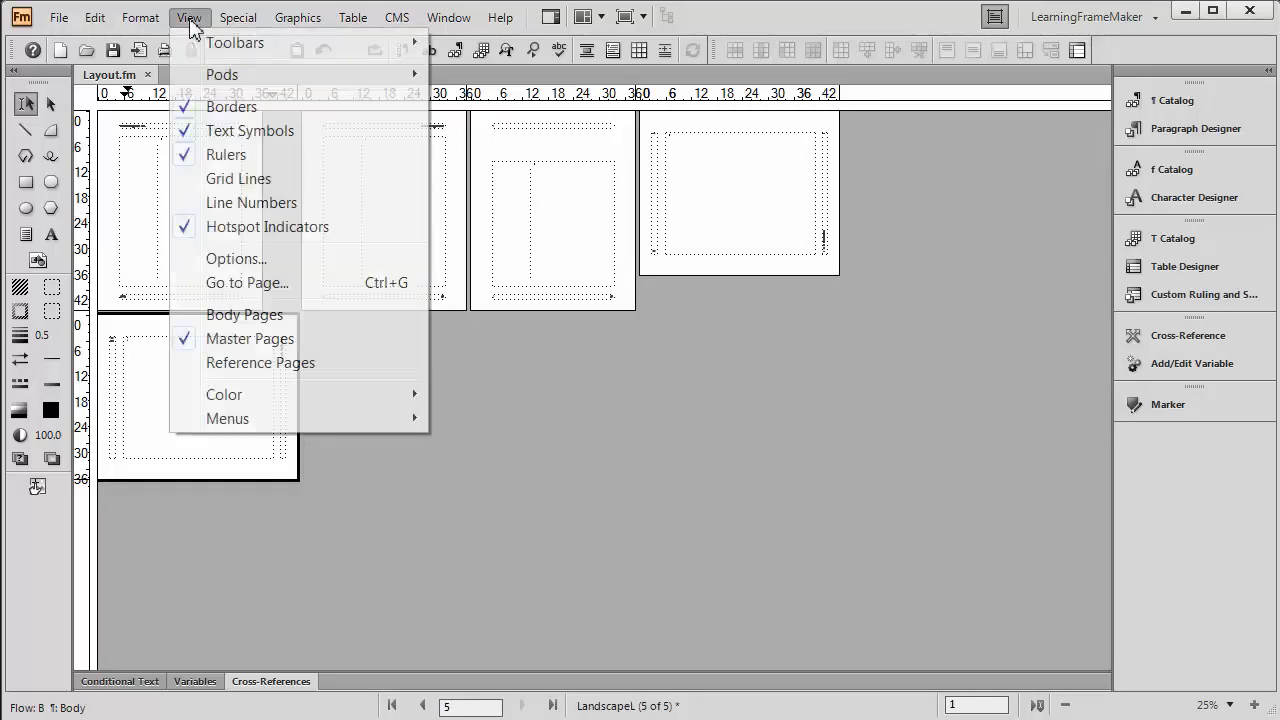
left_click(221, 316)
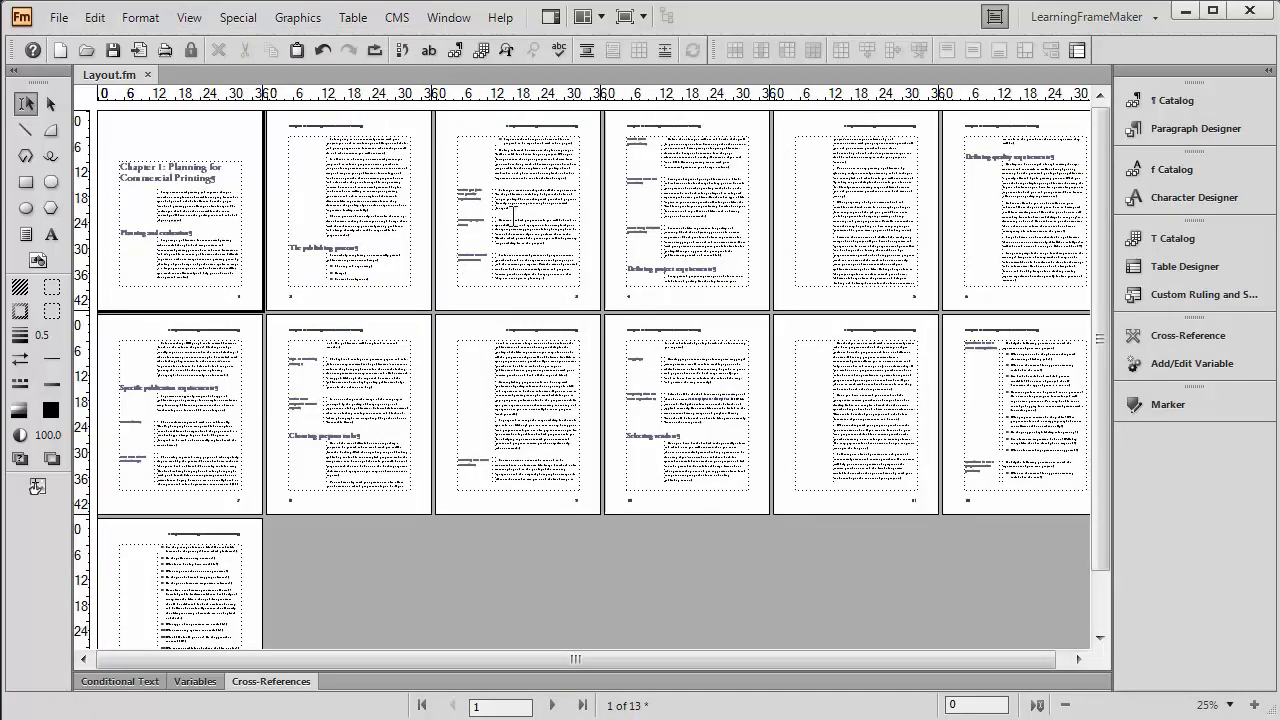
key("Escape")
key("z")
key("p")
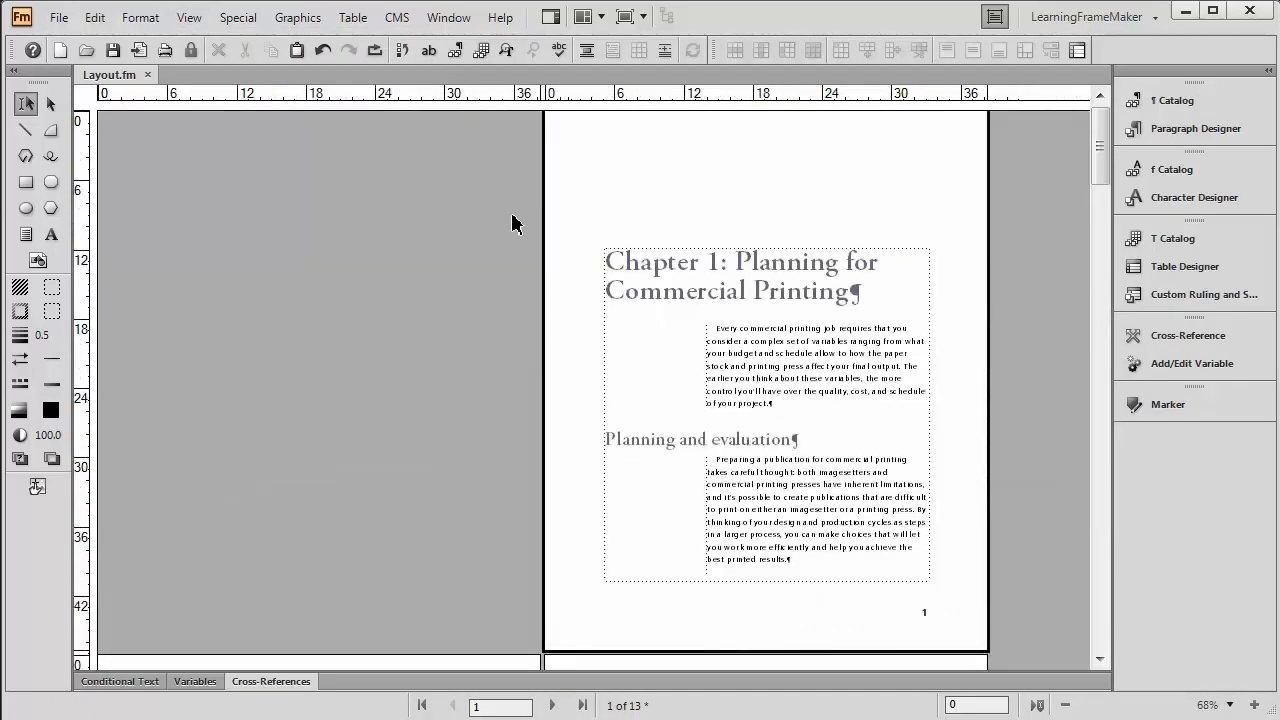
Add 1 disconnected page before page 5 using the LandscapeR master page
left_click(1100, 659)
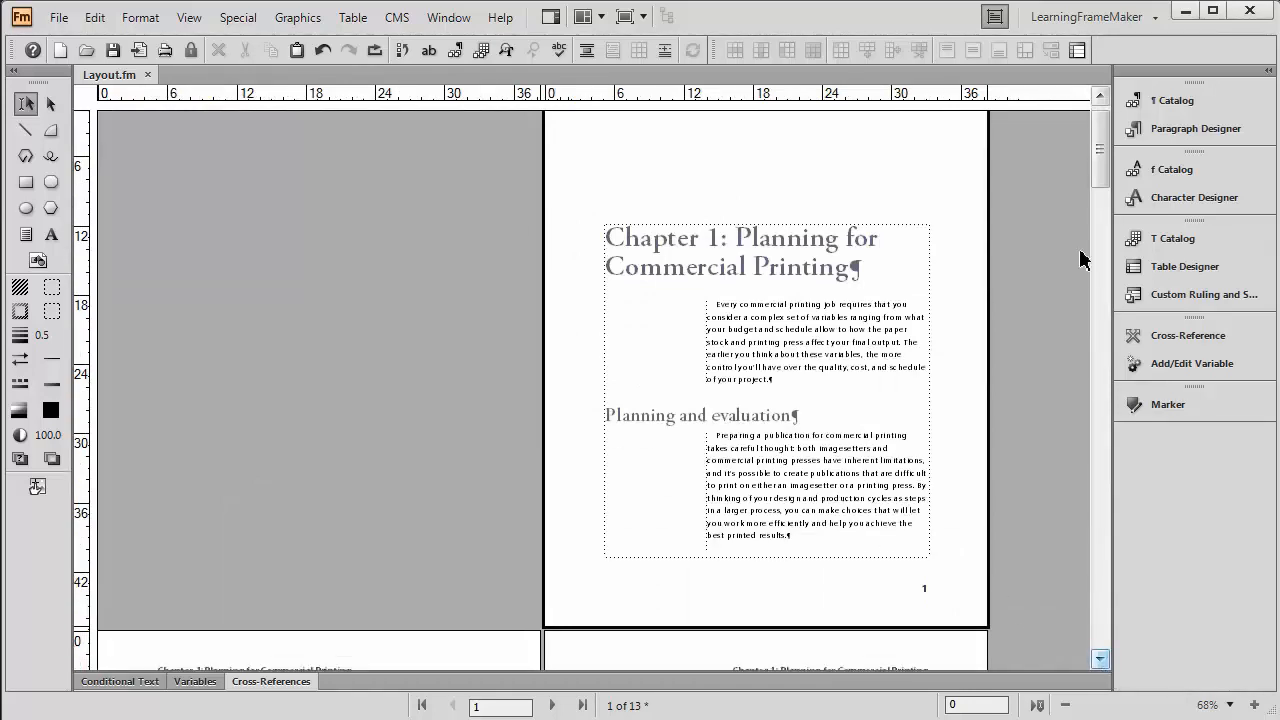
left_click_drag(1094, 166, 1100, 300)
left_click(788, 274)
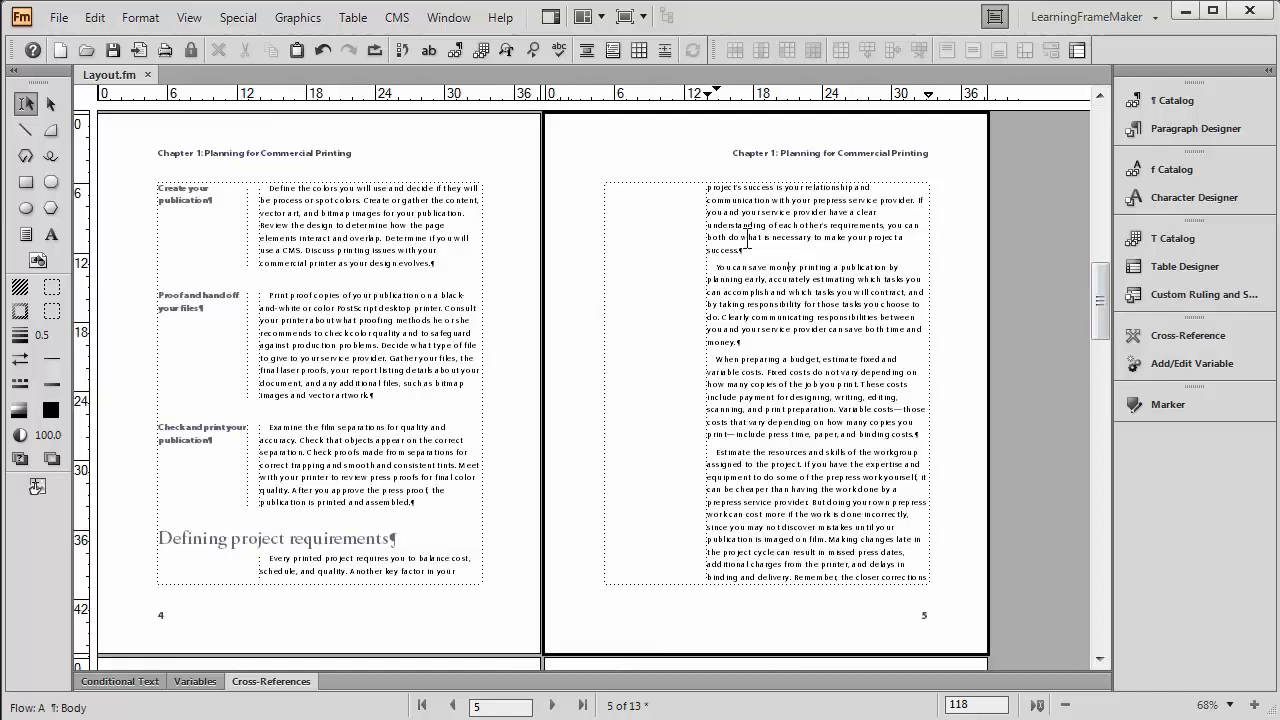
left_click(245, 22)
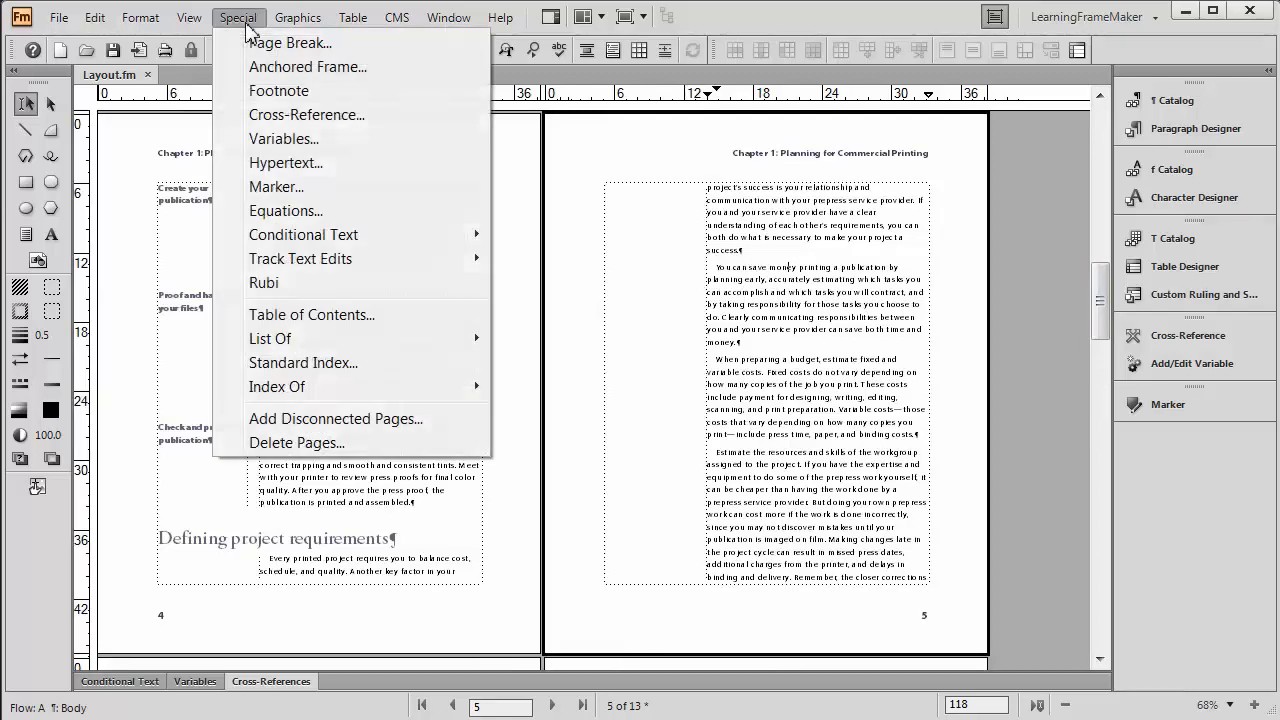
left_click(328, 420)
left_click(137, 170)
left_click(141, 184)
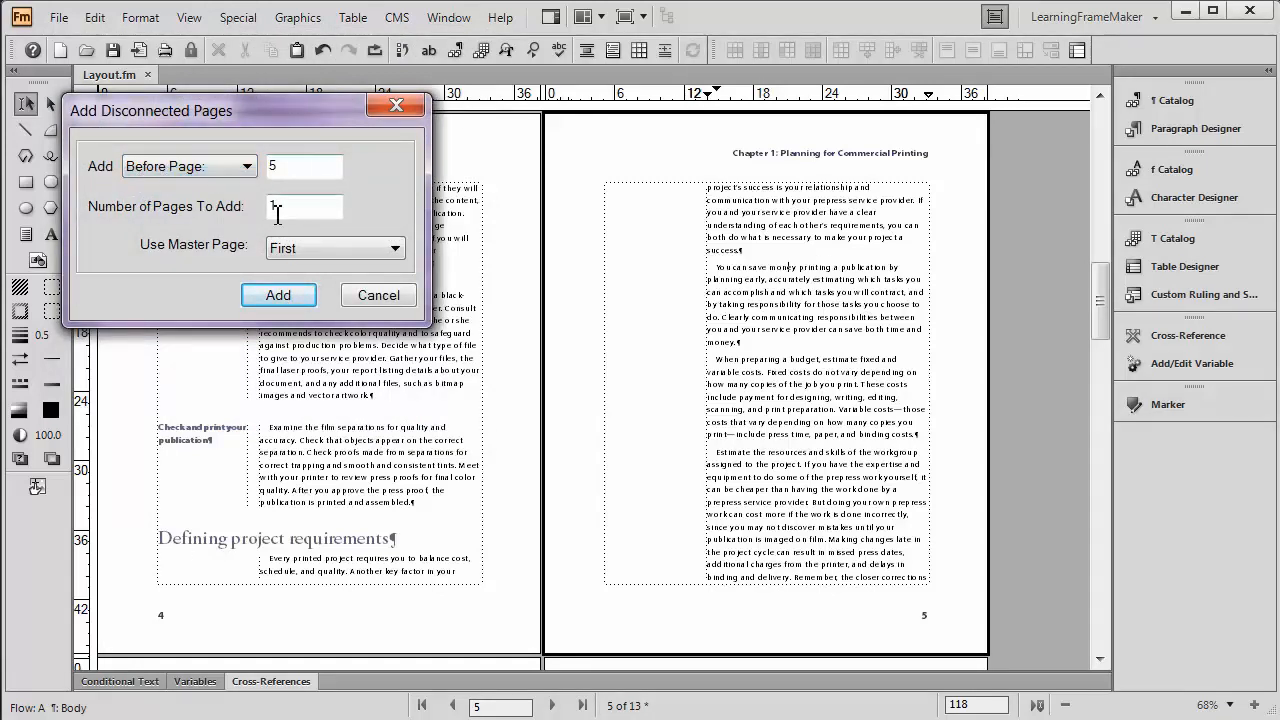
left_click(288, 256)
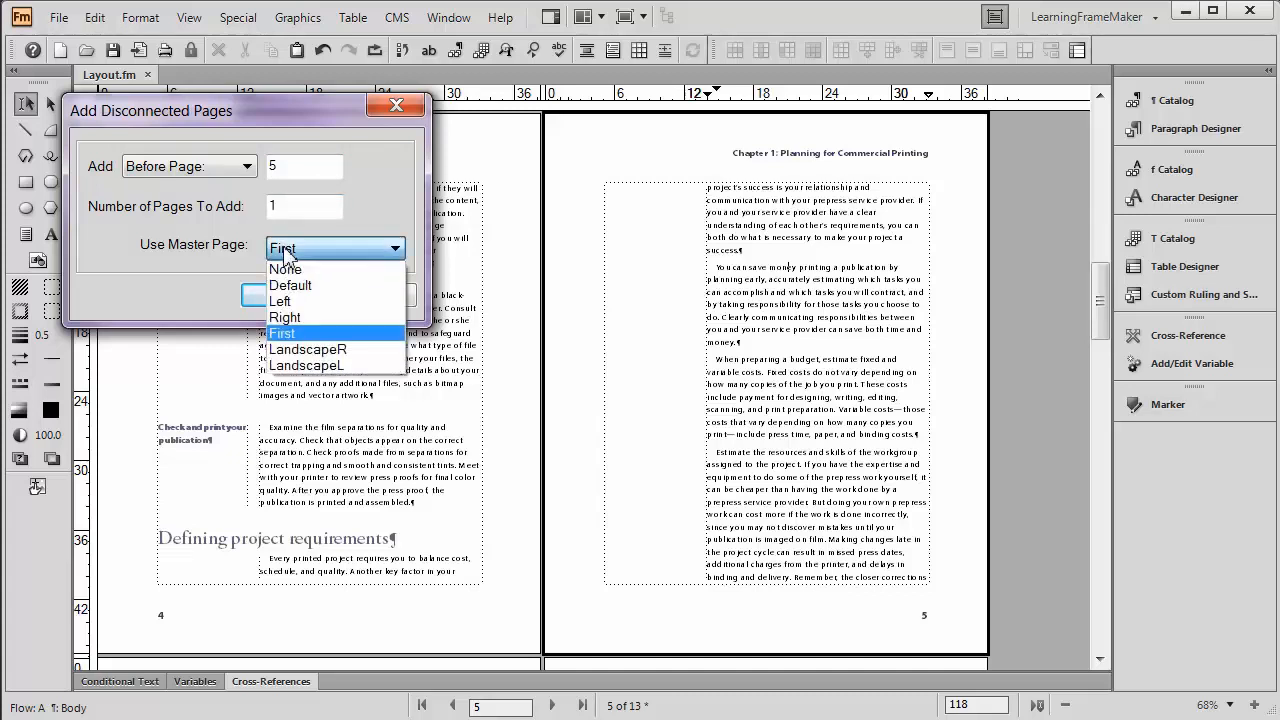
left_click(316, 350)
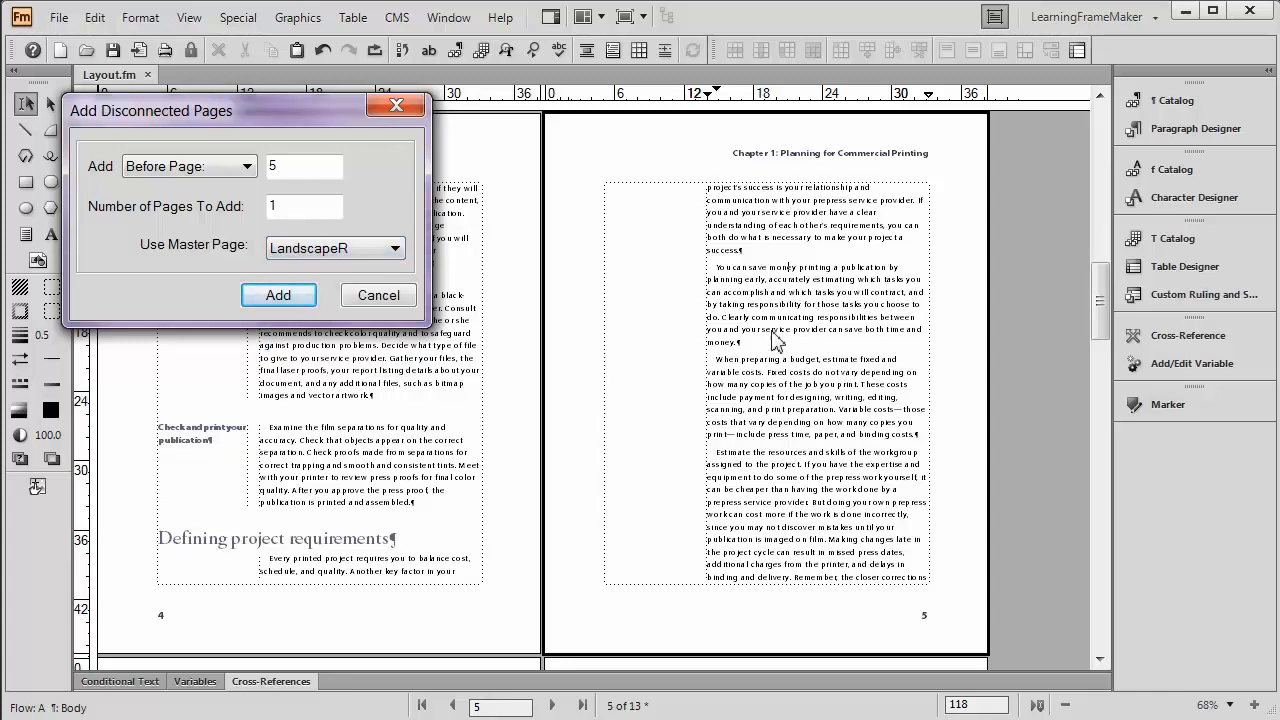
left_click(278, 295)
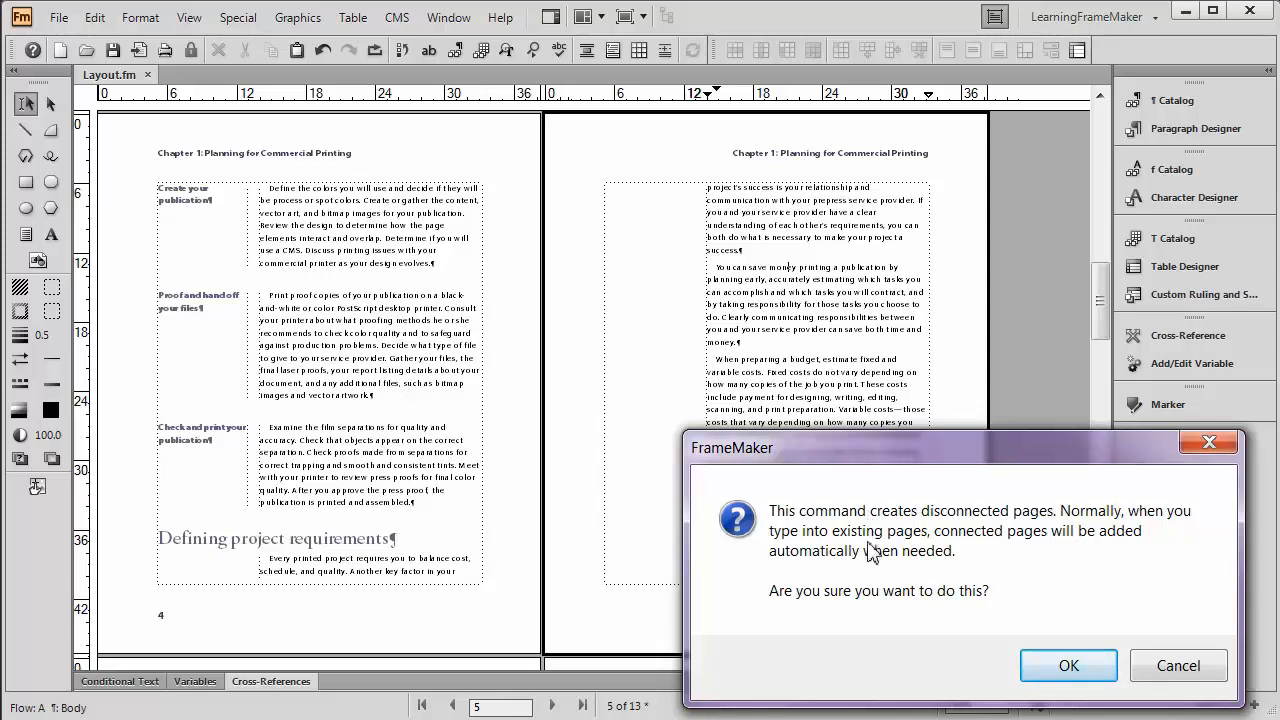
left_click(1058, 668)
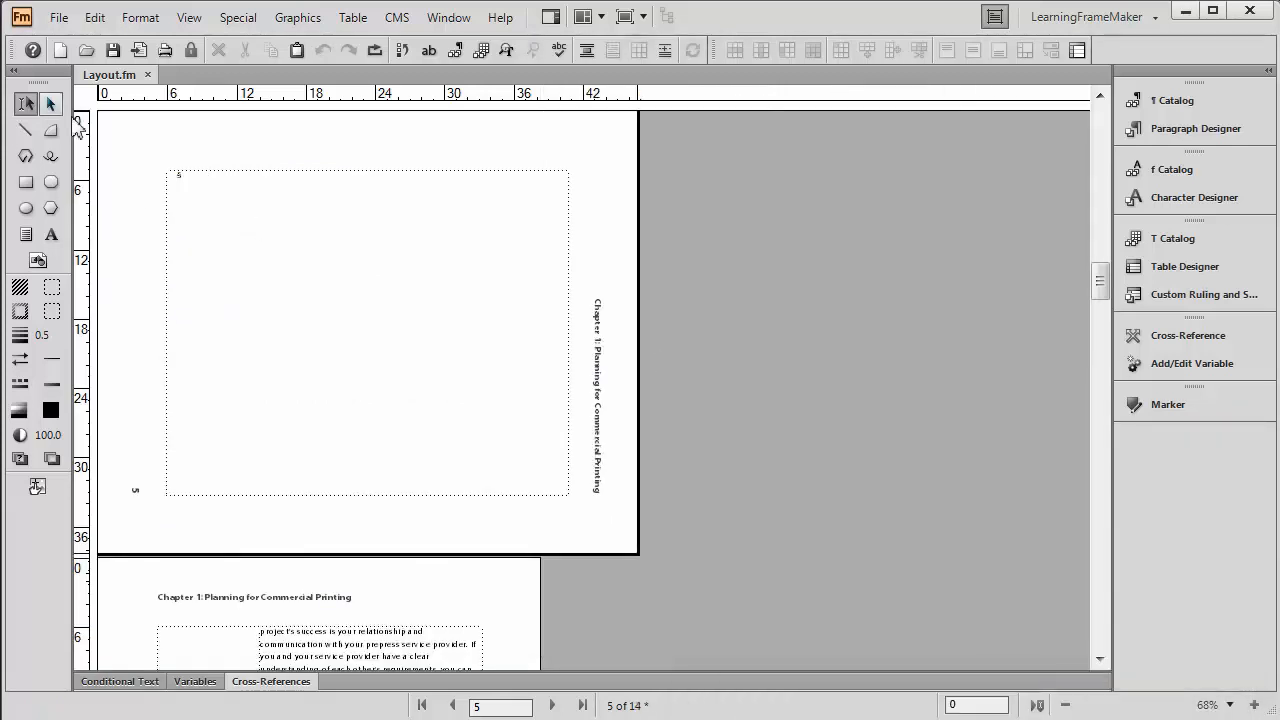
Insert a Format A table in the landscape page's text frame with 30 columns, 10 body rows, 1 heading row and 1 footing row
left_click(233, 192)
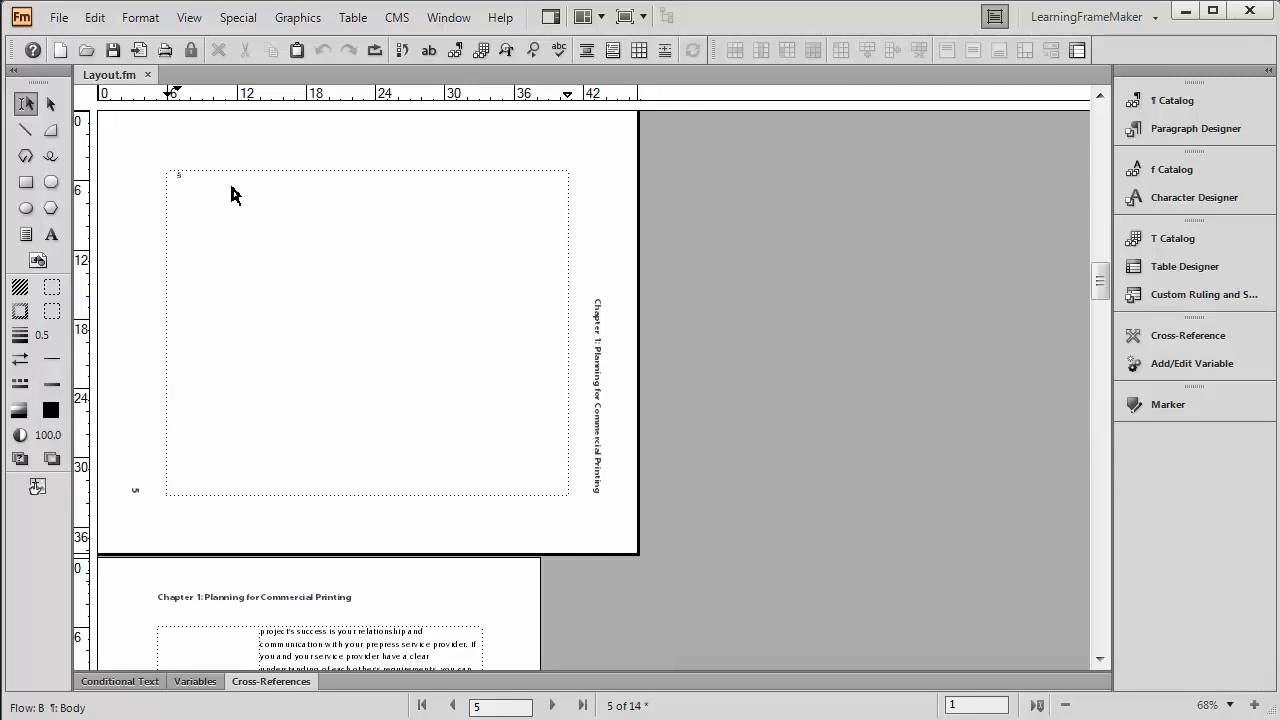
left_click(350, 19)
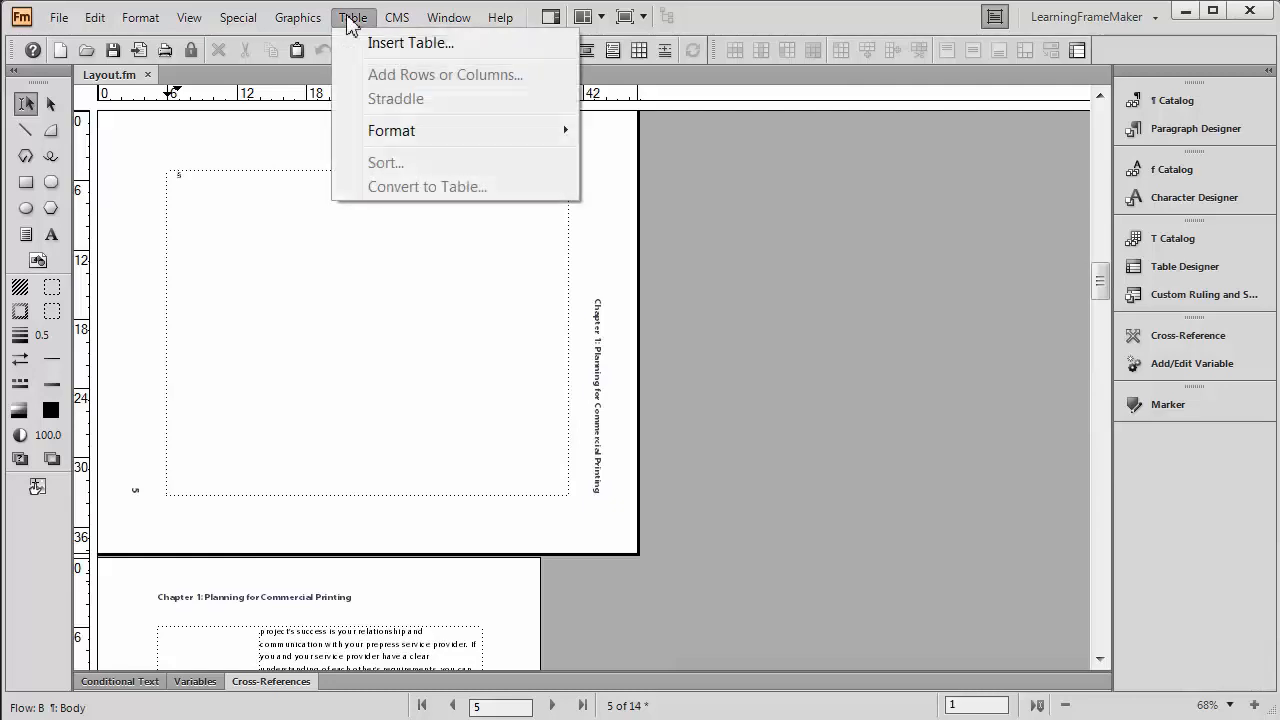
left_click(362, 43)
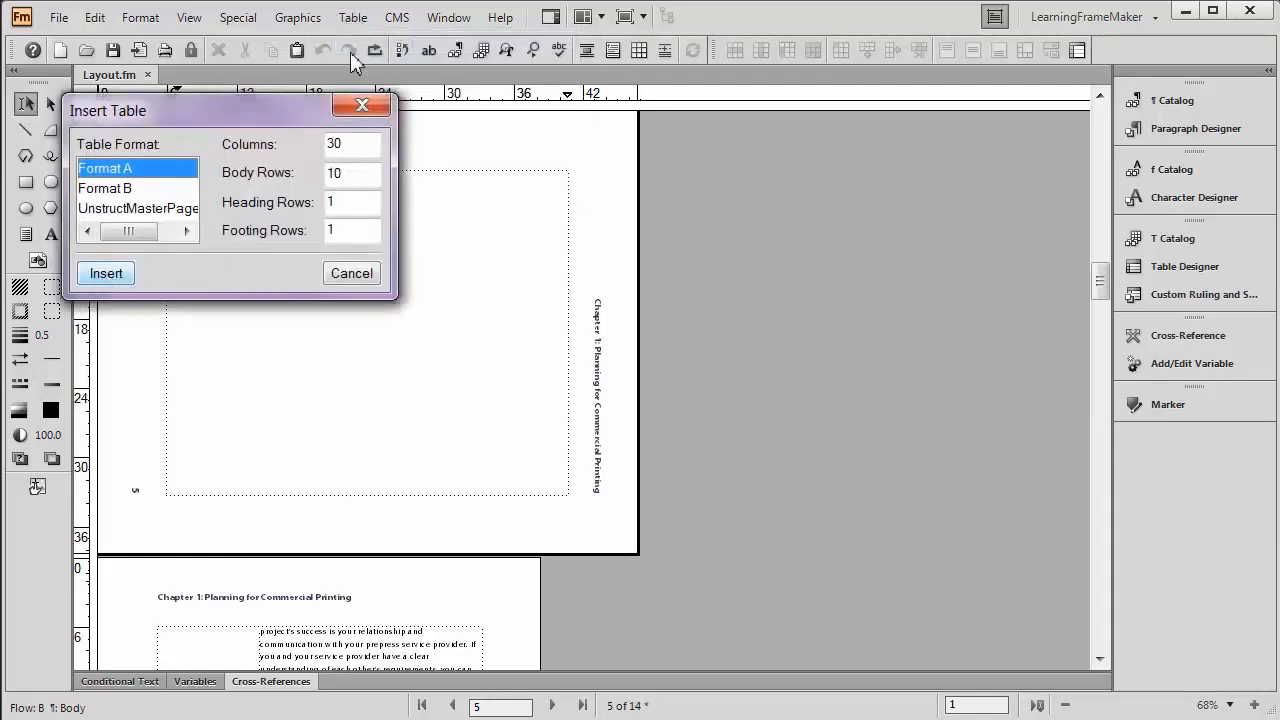
left_click(348, 148)
left_click(348, 173)
left_click(338, 232)
left_click(104, 273)
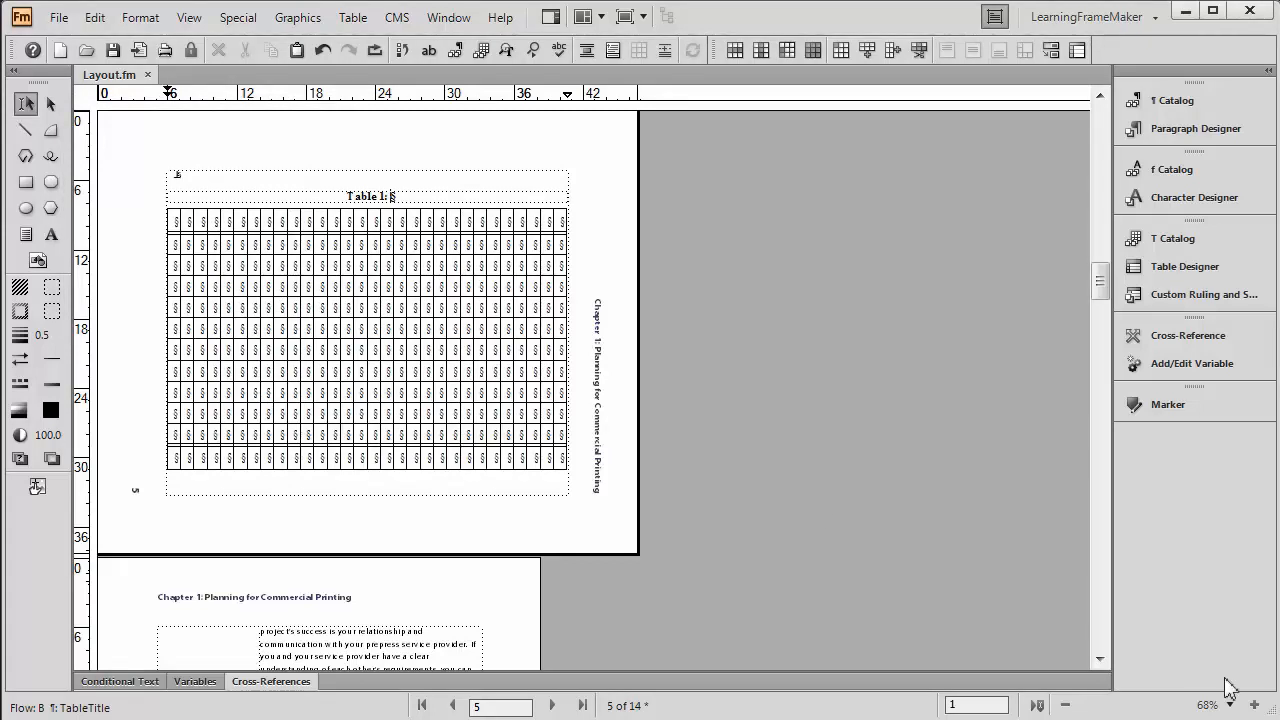
Enter 1 and 2 in the first two heading cells of the table
left_click(1256, 706)
left_click(1256, 706)
left_click(1256, 706)
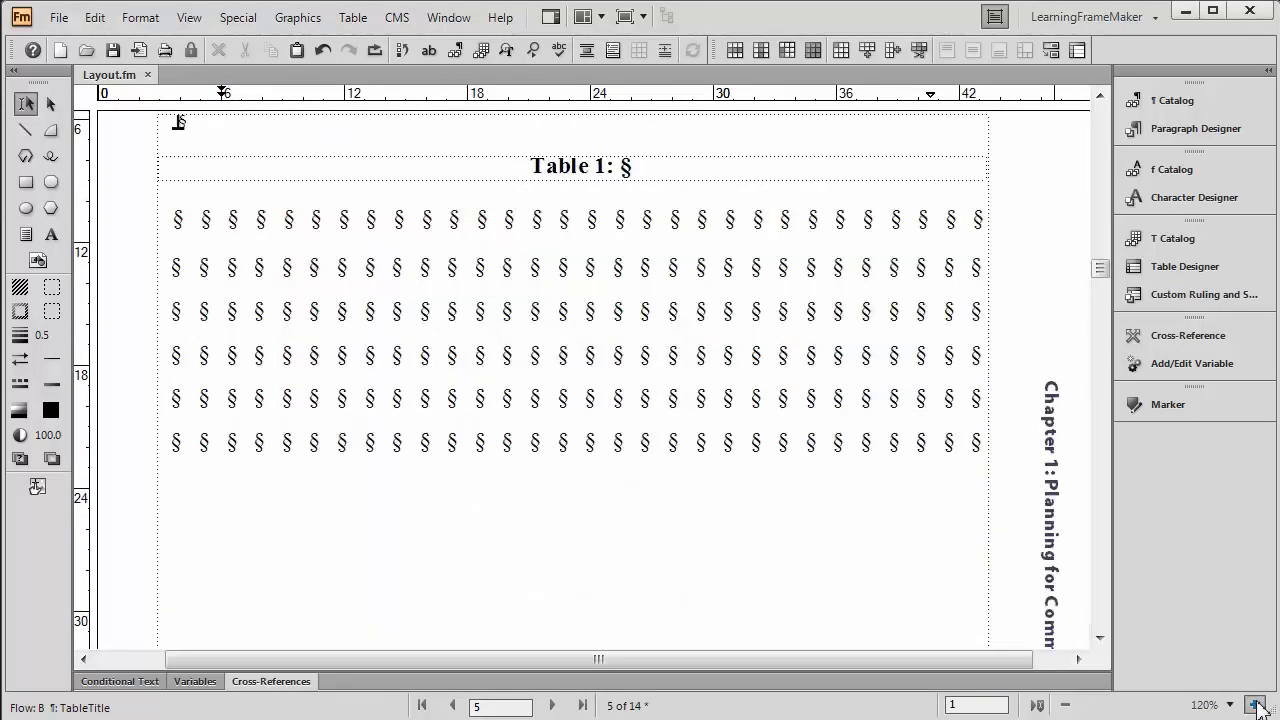
left_click(171, 229)
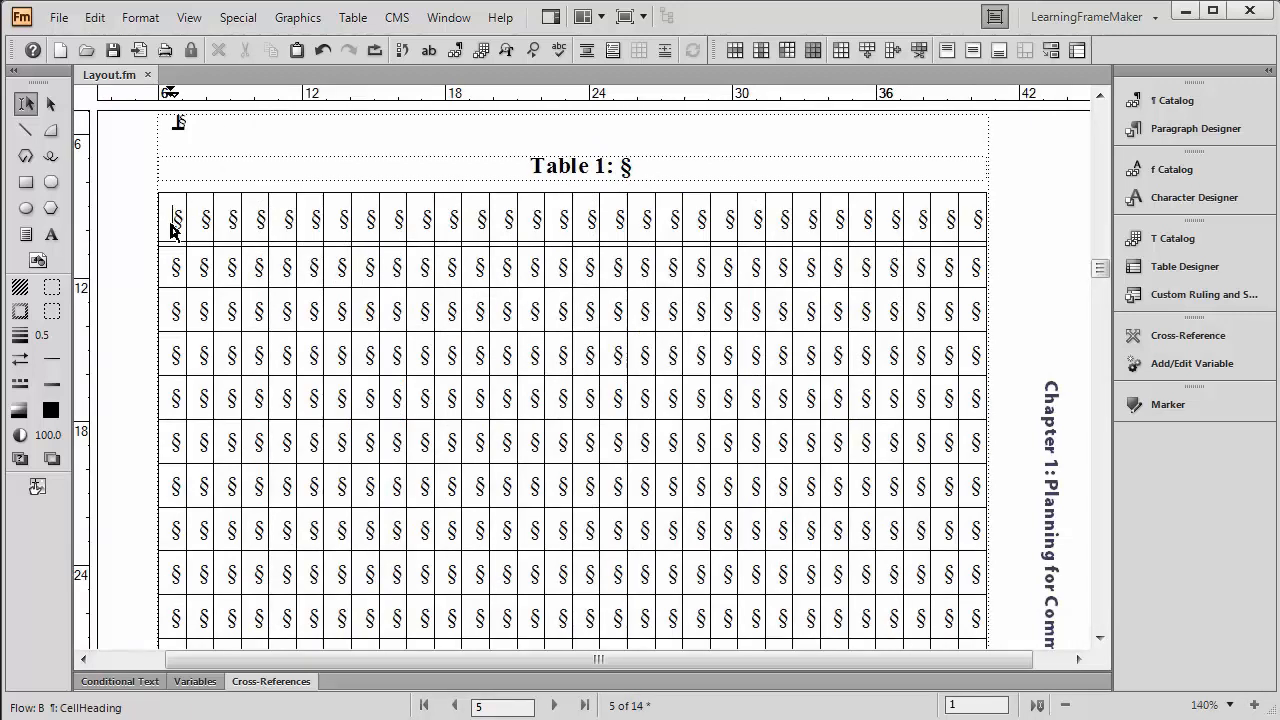
type("1")
key("Tab")
type("2")
Hide the text symbols and enter 3 in the table's third heading cell
left_click(188, 17)
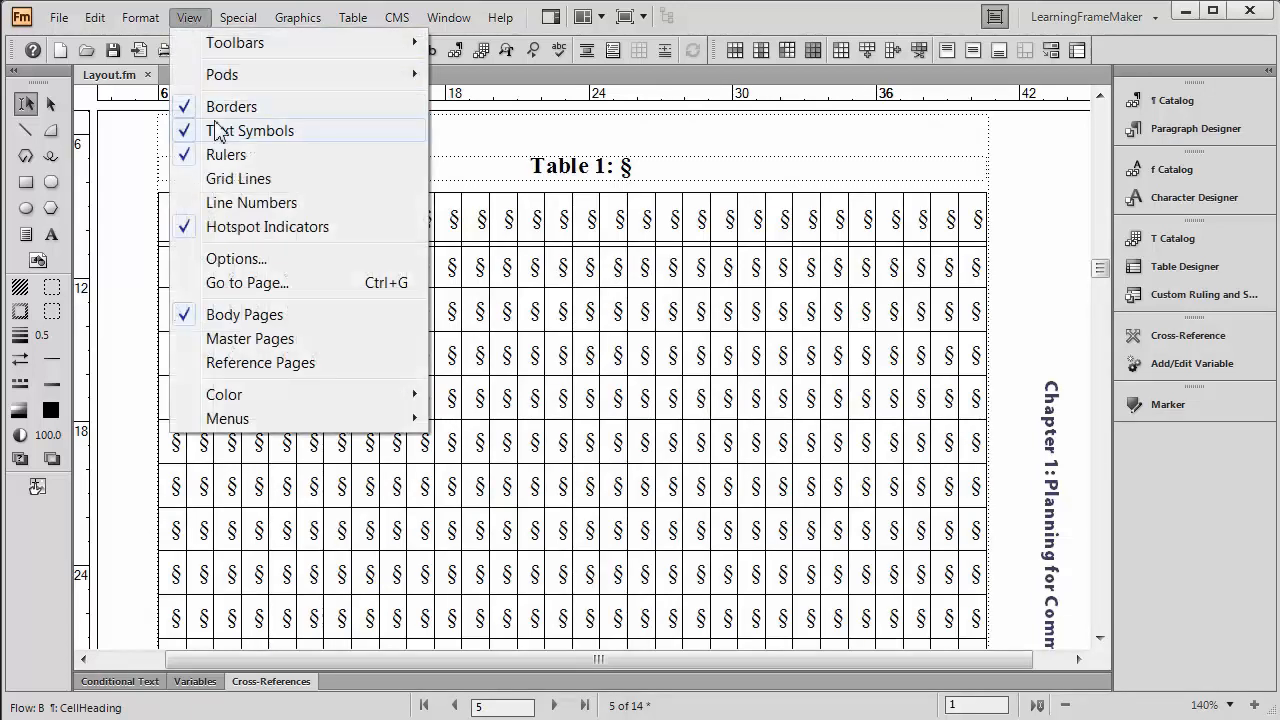
left_click(225, 130)
left_click(230, 227)
type("3")
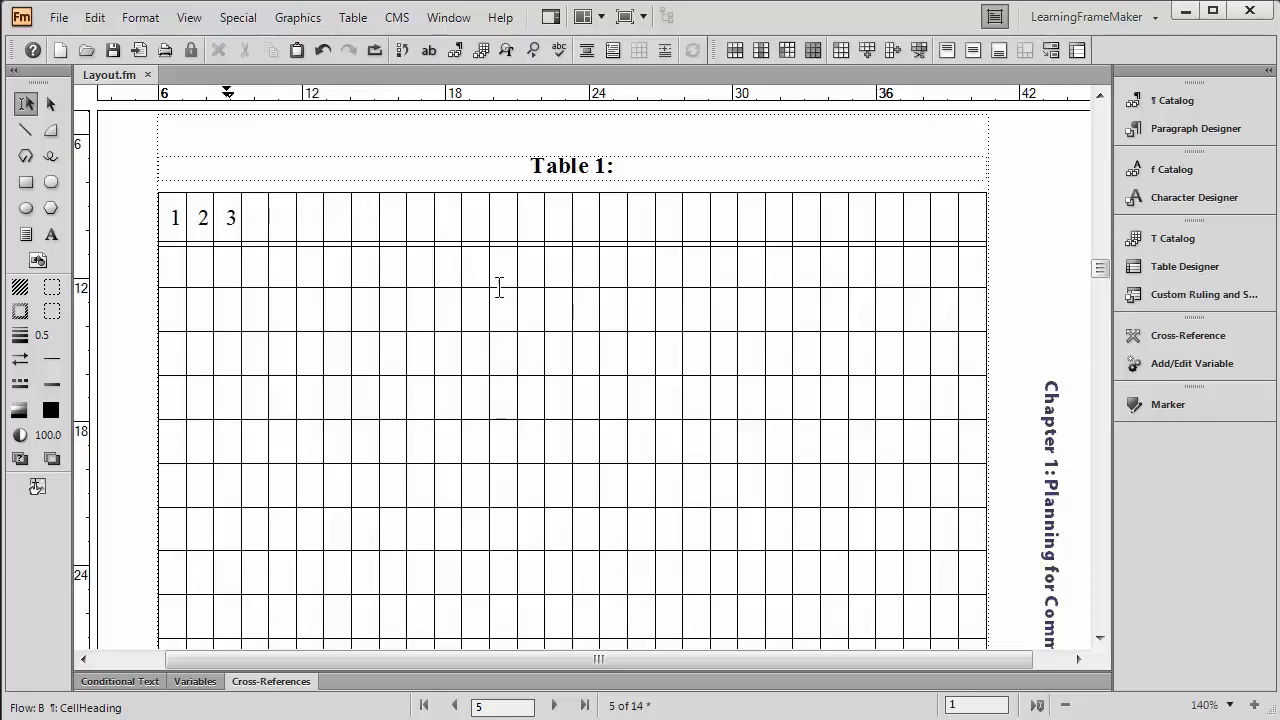
Examine the landscape table page alongside the neighbouring portrait pages
left_click(1066, 706)
left_click(1066, 706)
left_click(1066, 706)
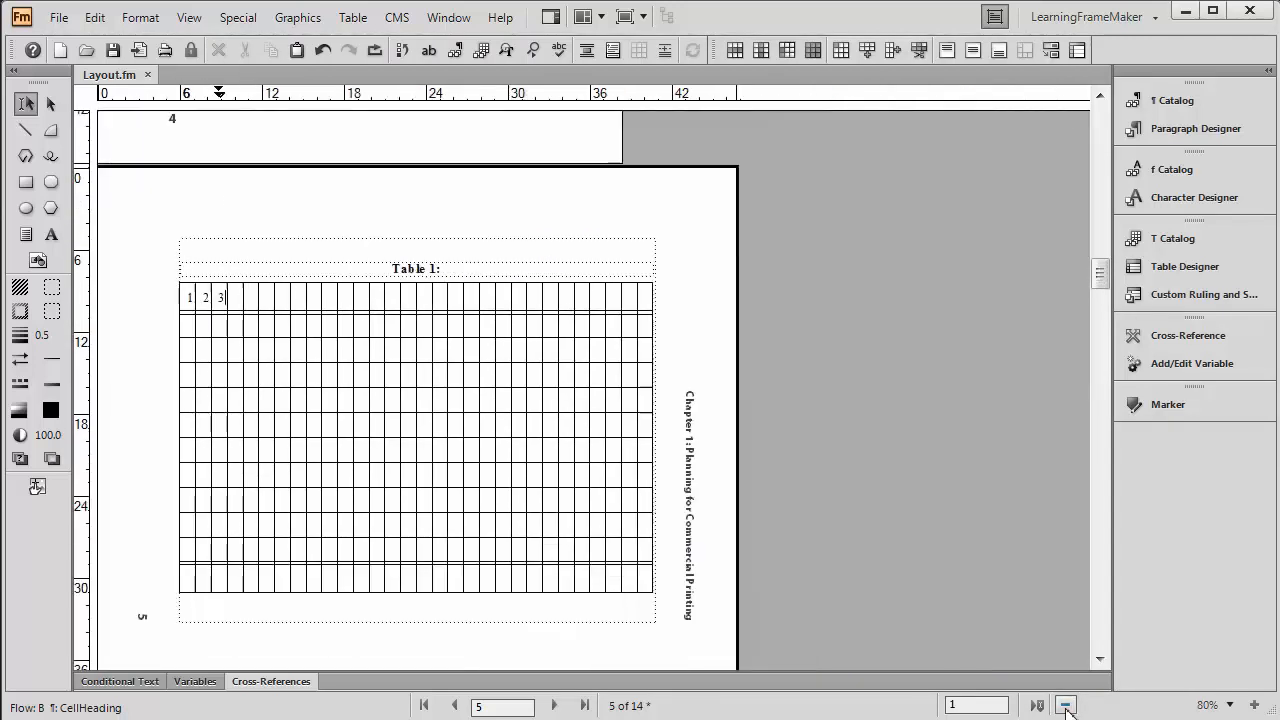
left_click(1066, 706)
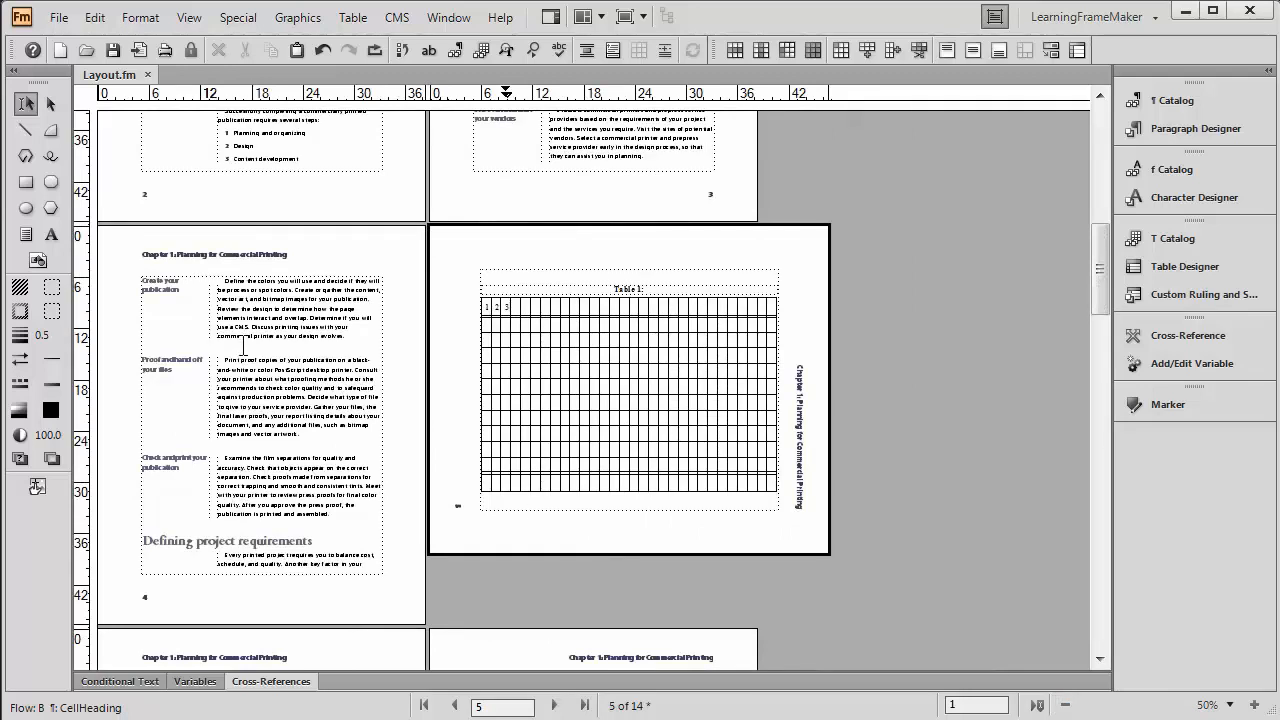